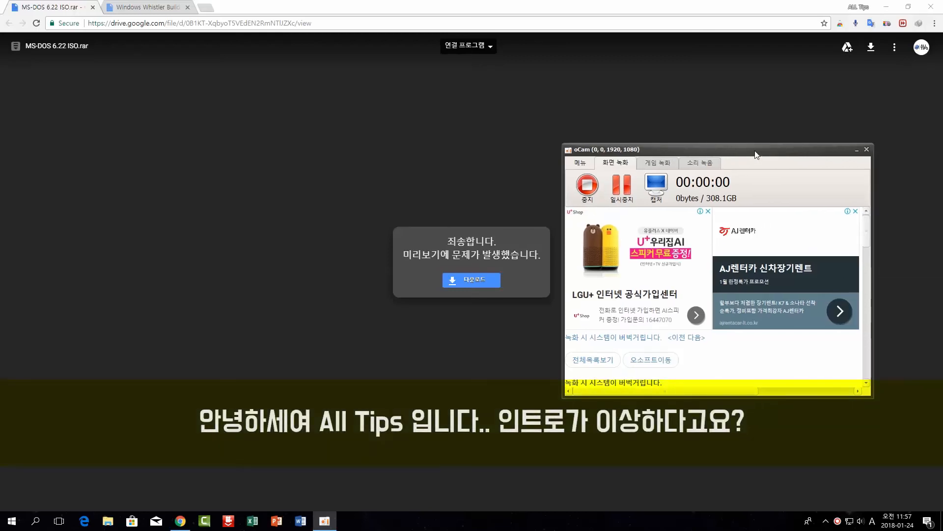
- Switch to the Windows Whistler Build 2410.rar Drive tab and clear the title selection
click(856, 149)
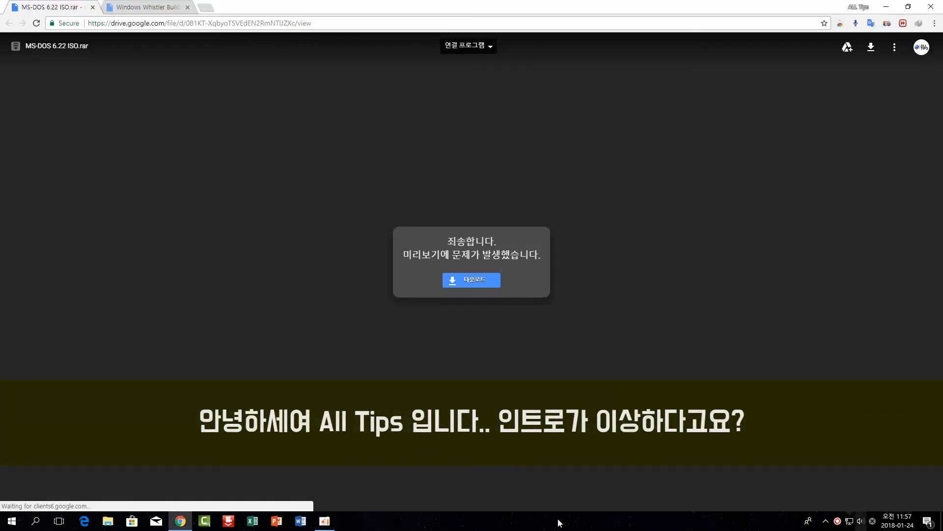
click(144, 7)
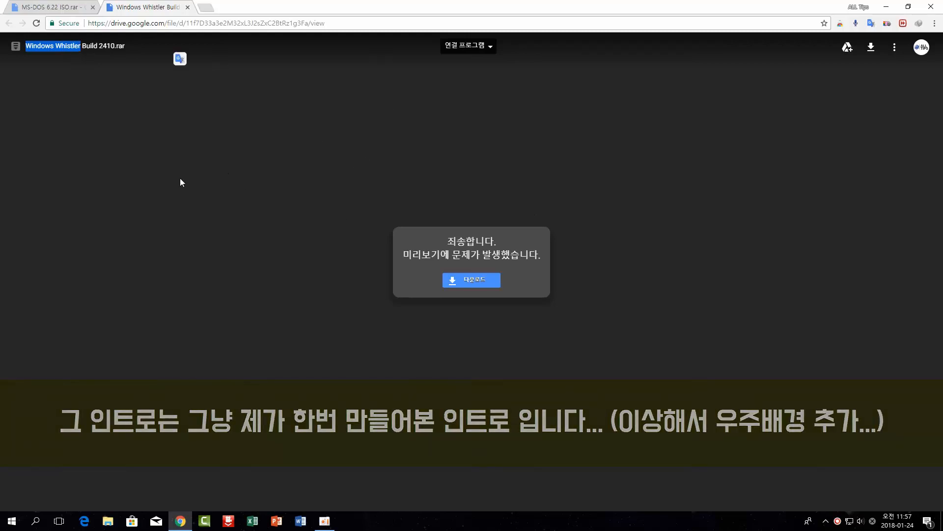
click(108, 120)
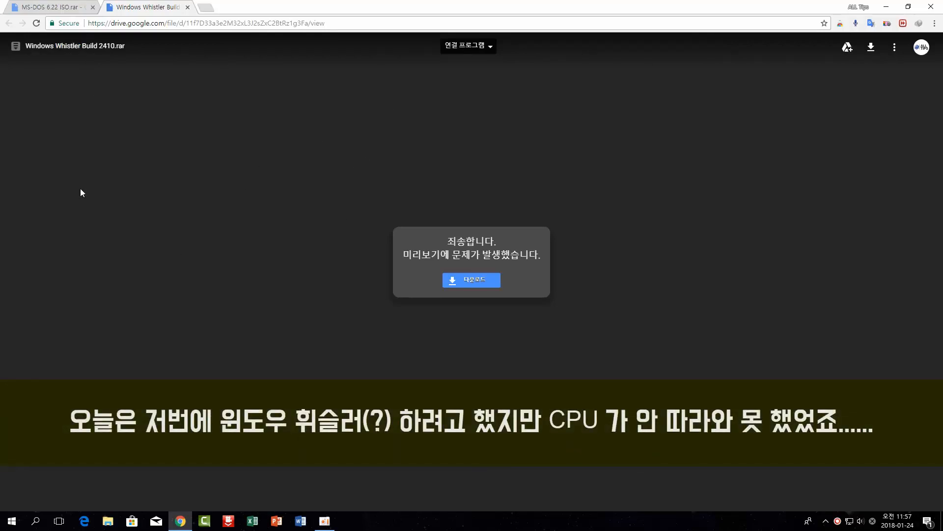
- Check the MS-DOS 6.22 ISO.rar page, then return to the Whistler Build 2410.rar page
click(56, 5)
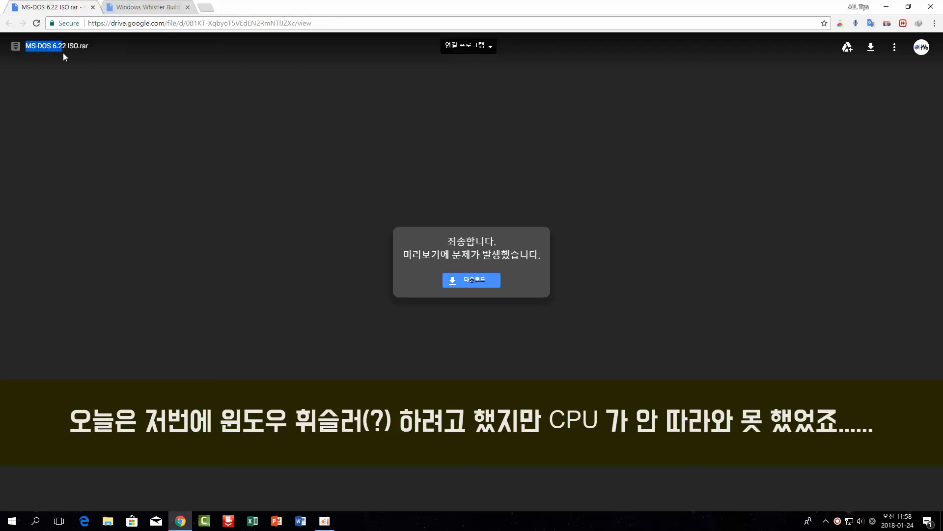
drag(63, 52, 70, 57)
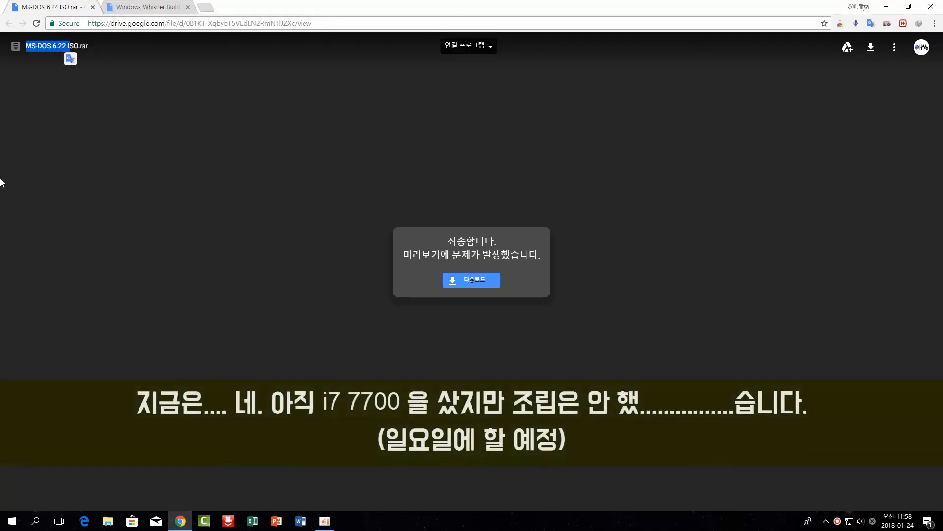
click(209, 189)
click(156, 6)
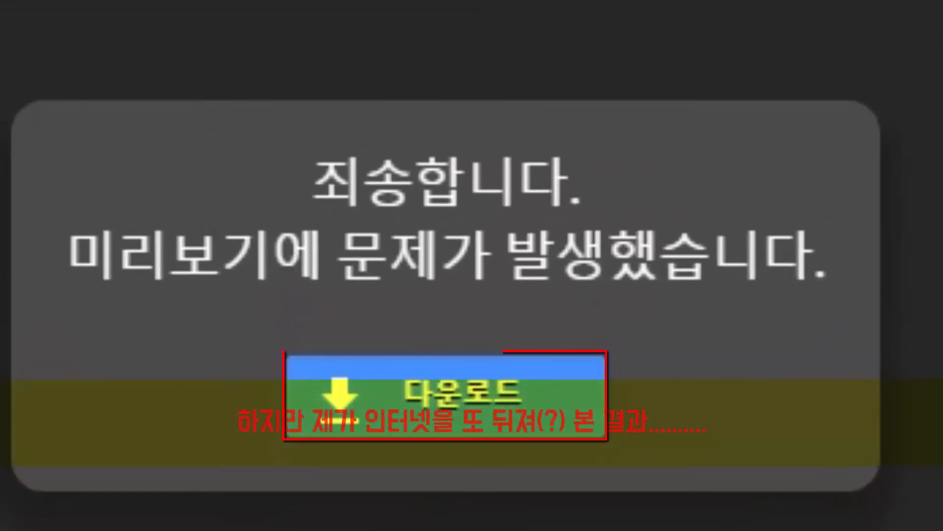
- Download the 378 MB Whistler archive with IDM, skipping the virus-scan warning, and open its folder
click(379, 432)
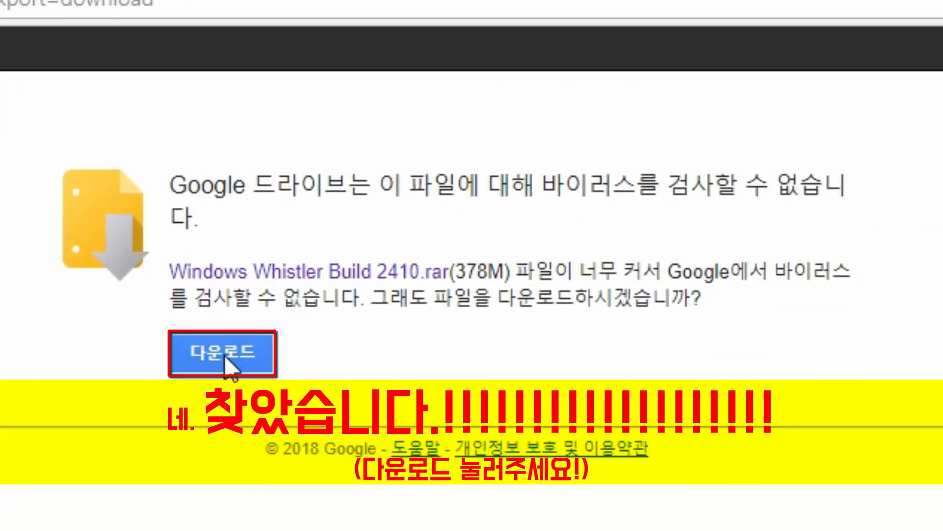
click(225, 359)
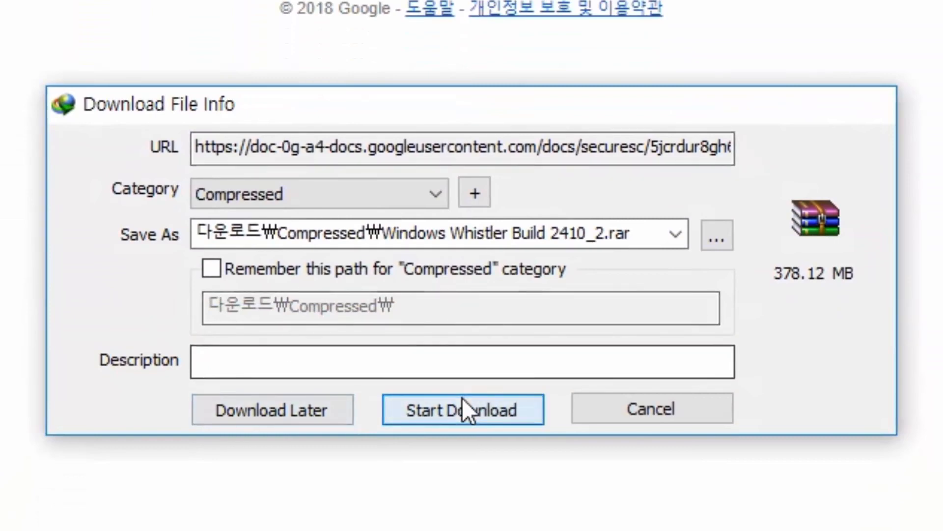
click(461, 400)
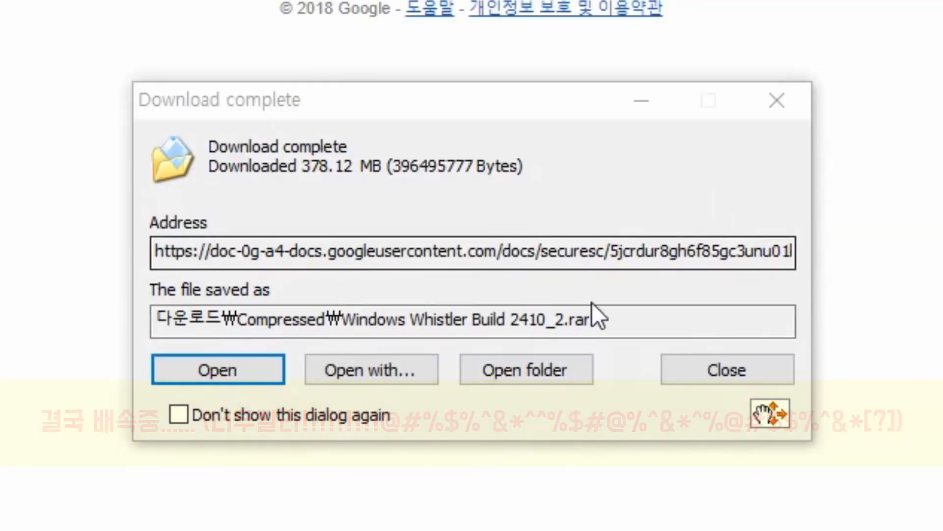
click(517, 381)
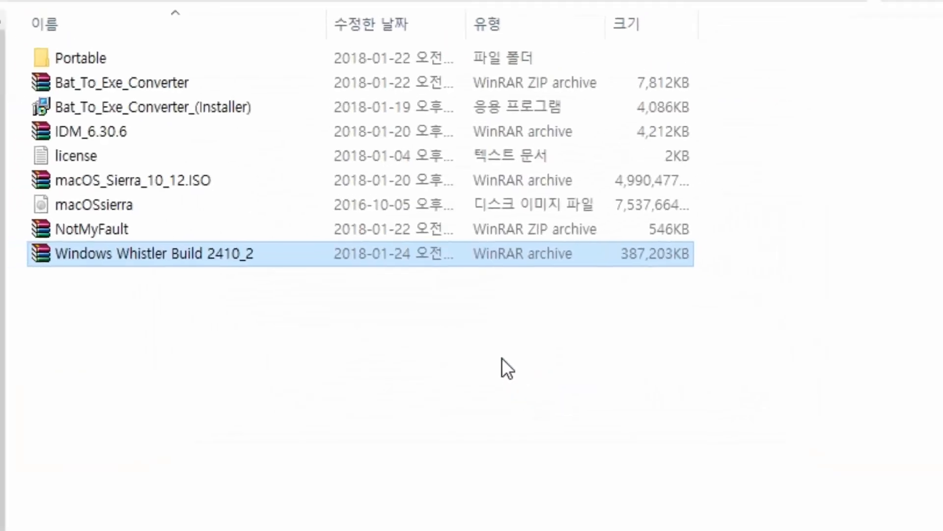
- Extract Windows Whistler Build 2410_2 here, yielding the usa_2410__x86fre.pro_whistler image and Product Key
right_click(352, 265)
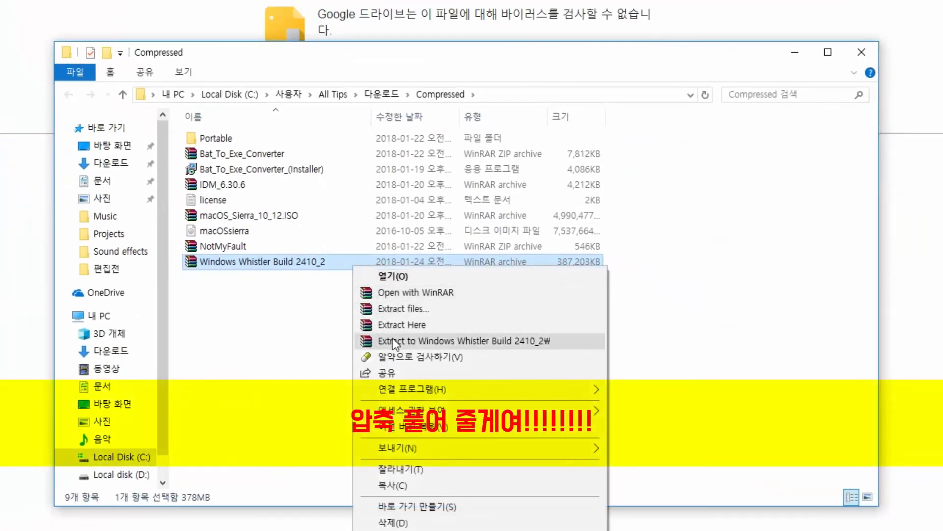
click(396, 325)
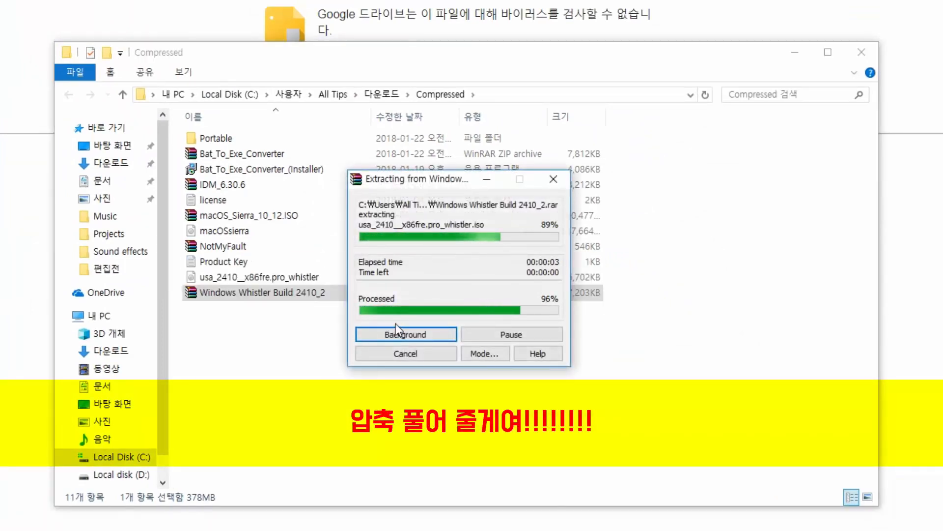
click(260, 257)
click(264, 277)
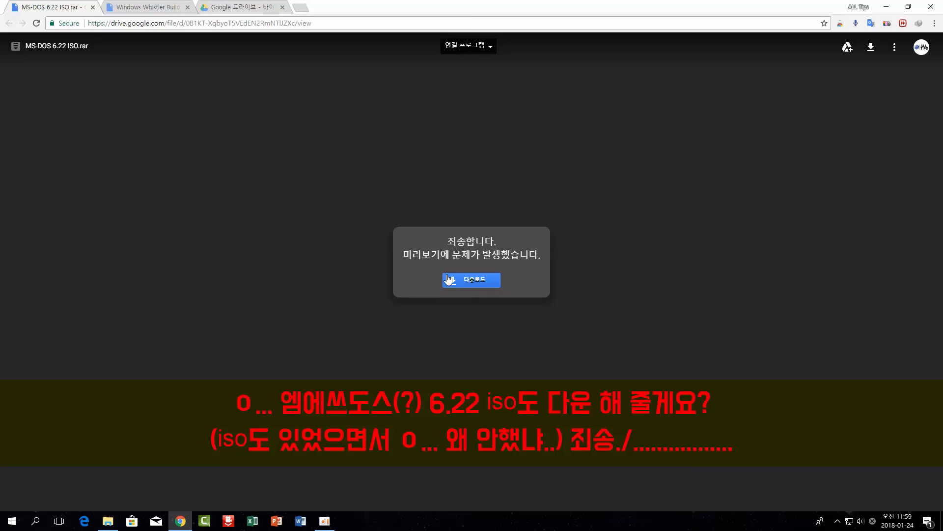
- Start the IDM download of the 861 KB MS-DOS 6.22 ISO.rar into Compressed
click(448, 279)
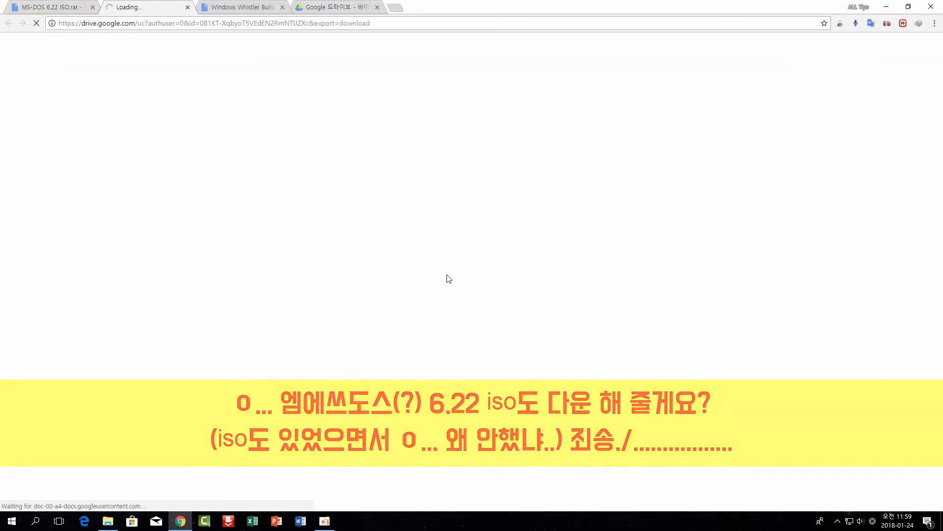
click(440, 422)
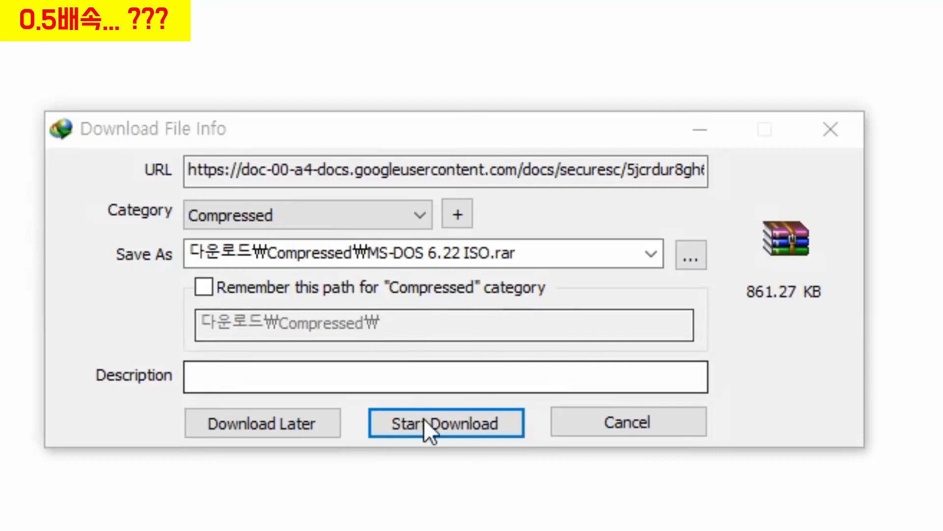
click(426, 424)
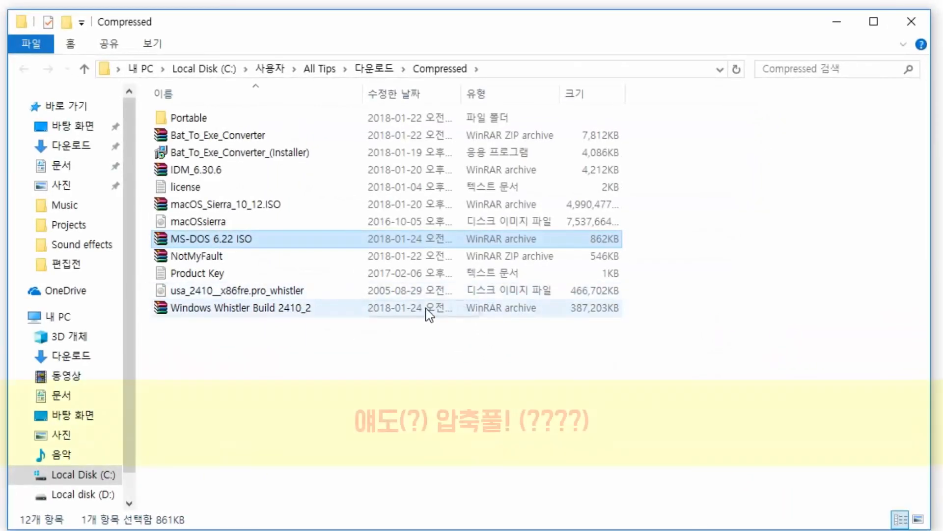
- Extract MS-DOS 6.22 ISO here to get the 2,902 KB disk image, then close Explorer
right_click(235, 237)
click(265, 298)
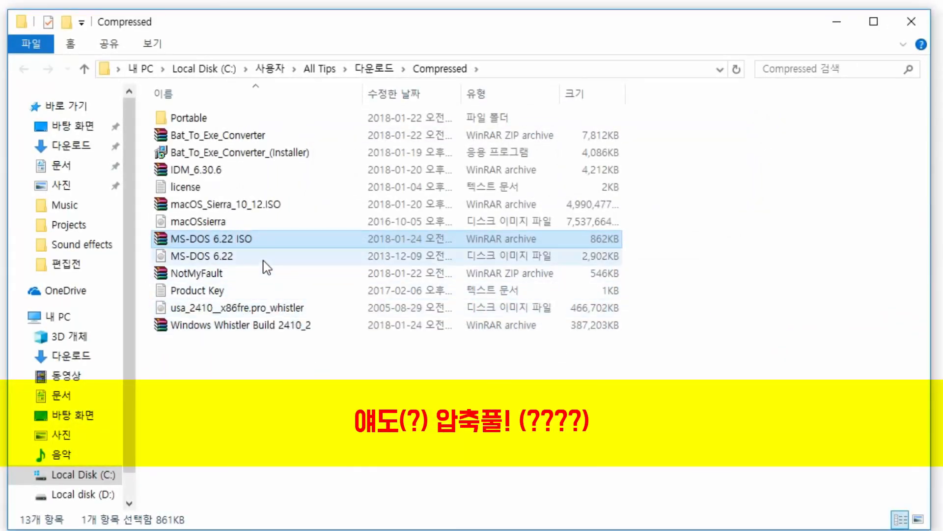
click(263, 259)
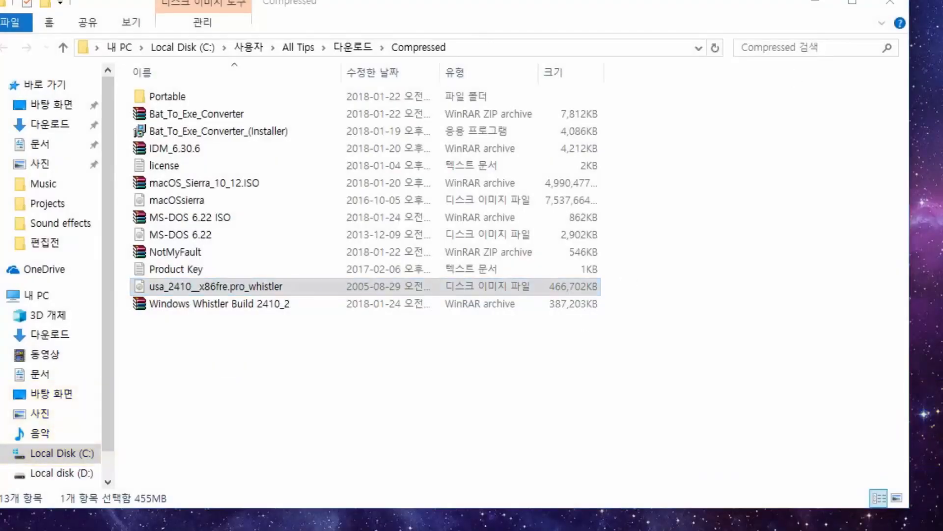
click(628, 140)
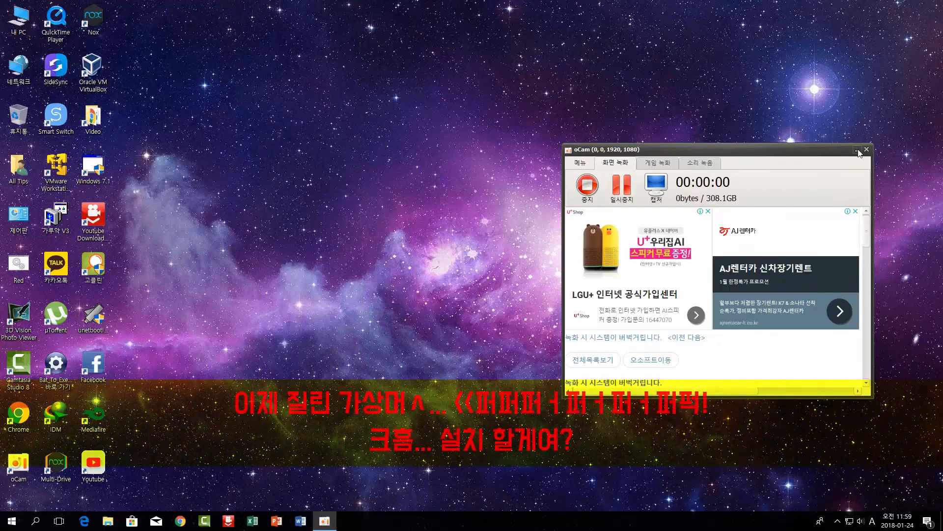
click(857, 151)
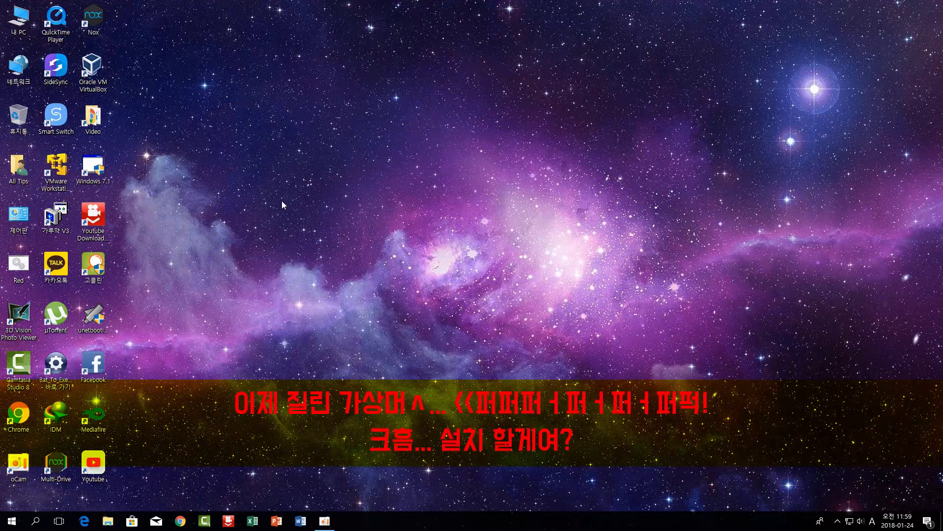
- Launch VirtualBox, dismiss the update notice, and start the New virtual machine wizard
click(91, 63)
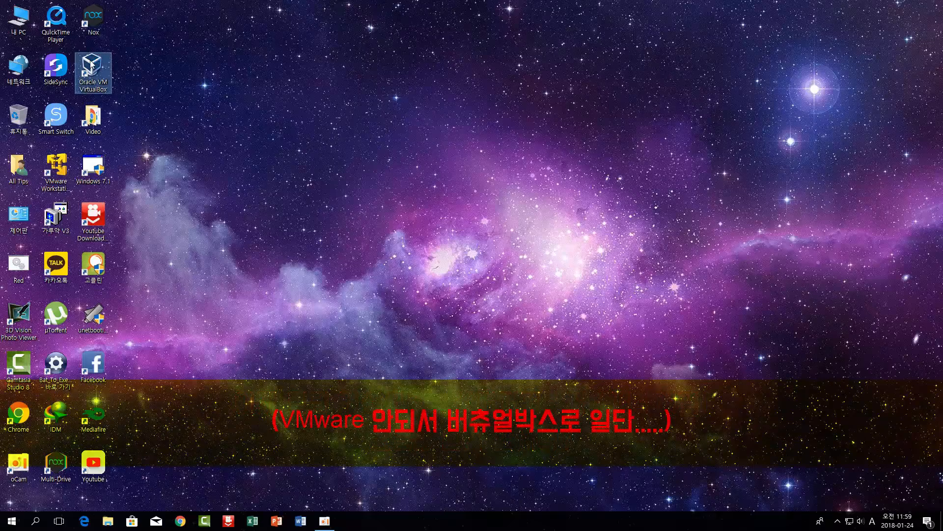
double_click(91, 62)
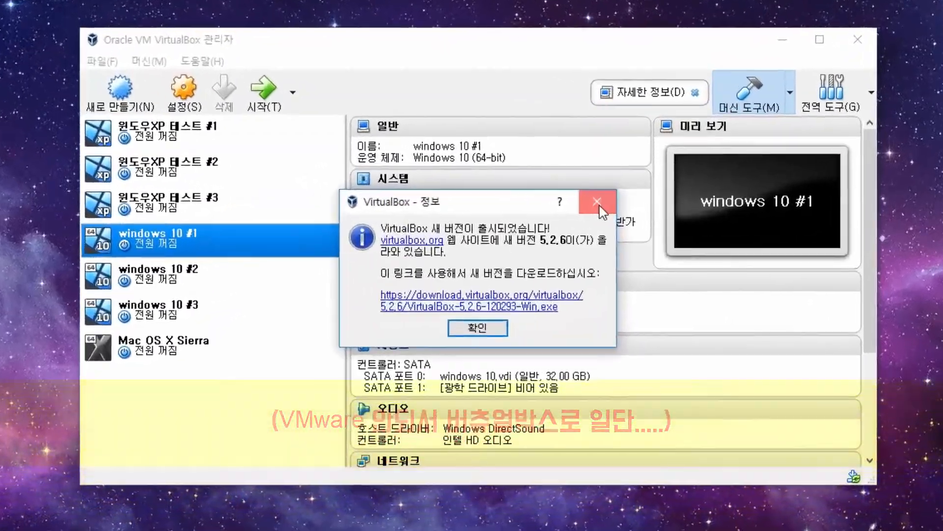
click(551, 202)
click(89, 81)
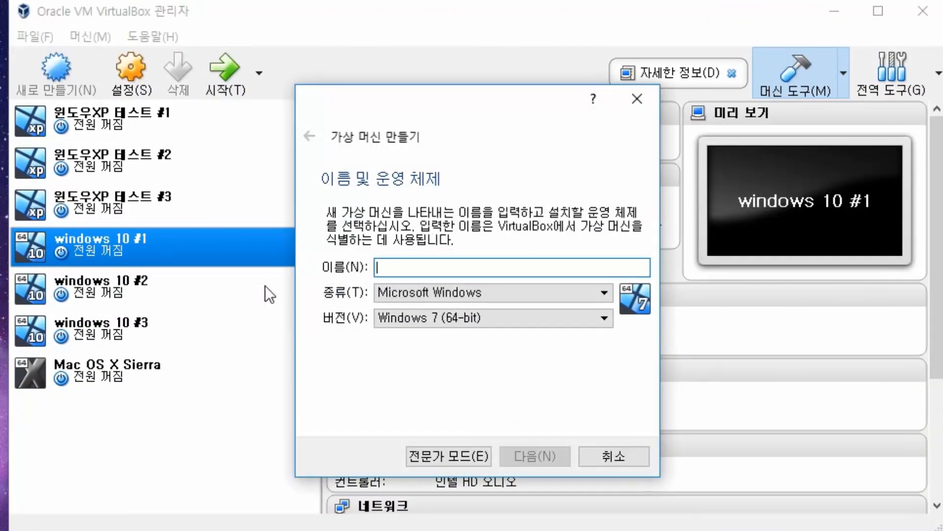
- Name the VM 'windows Whistler' with Windows 2000 as the guest version
text(windows)
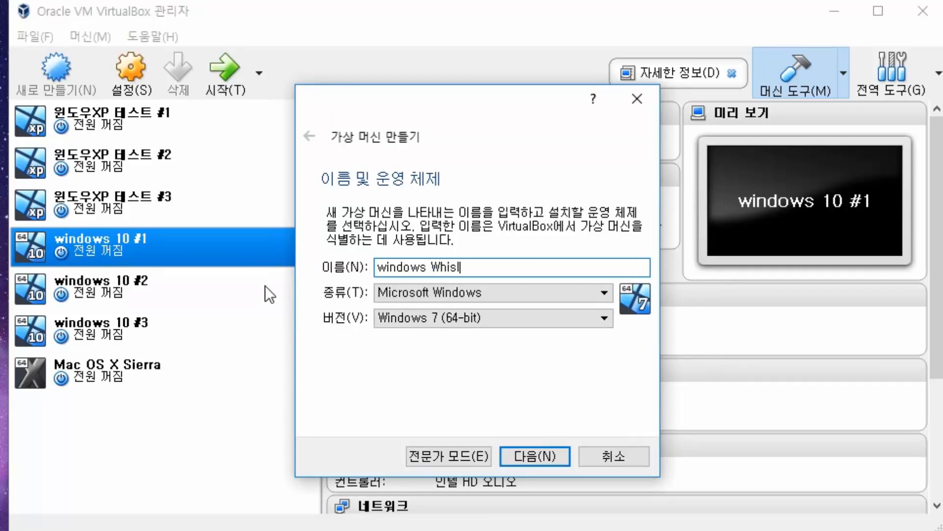
text(Whistler)
click(406, 314)
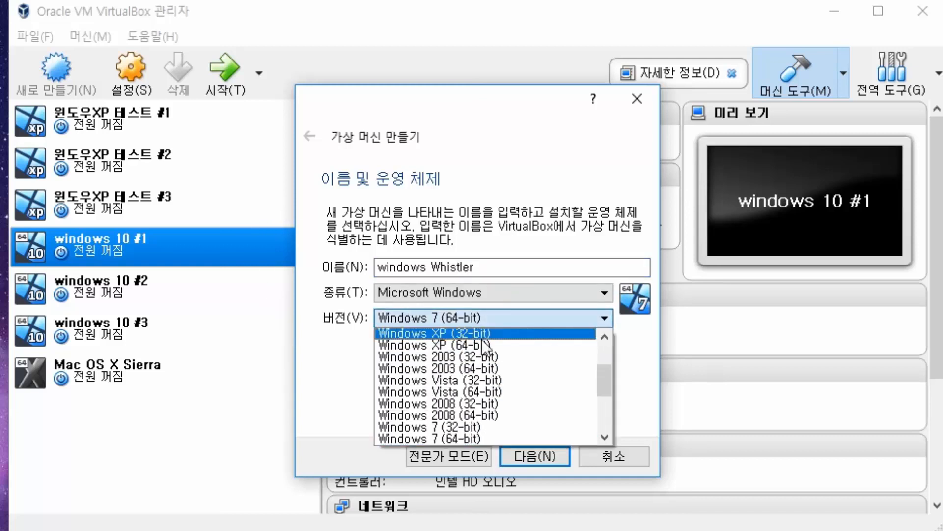
scroll(509, 348, up, 1)
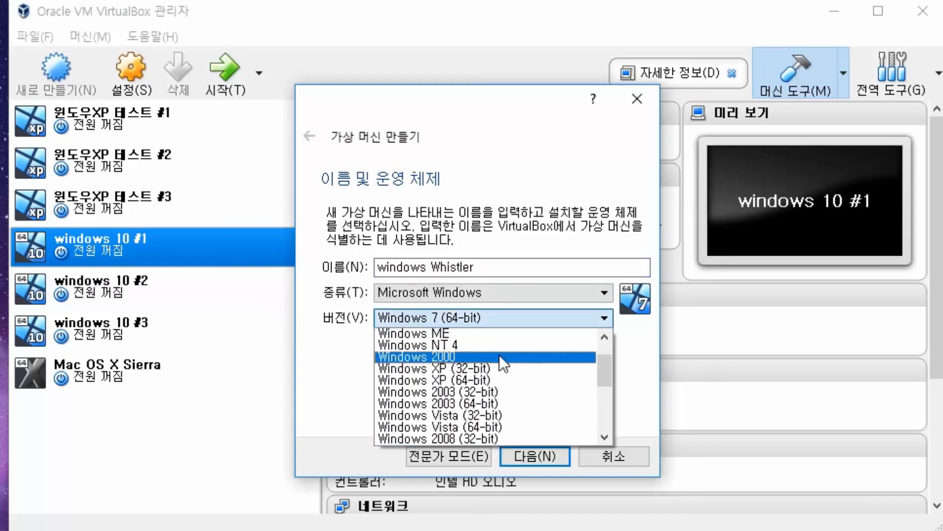
click(500, 356)
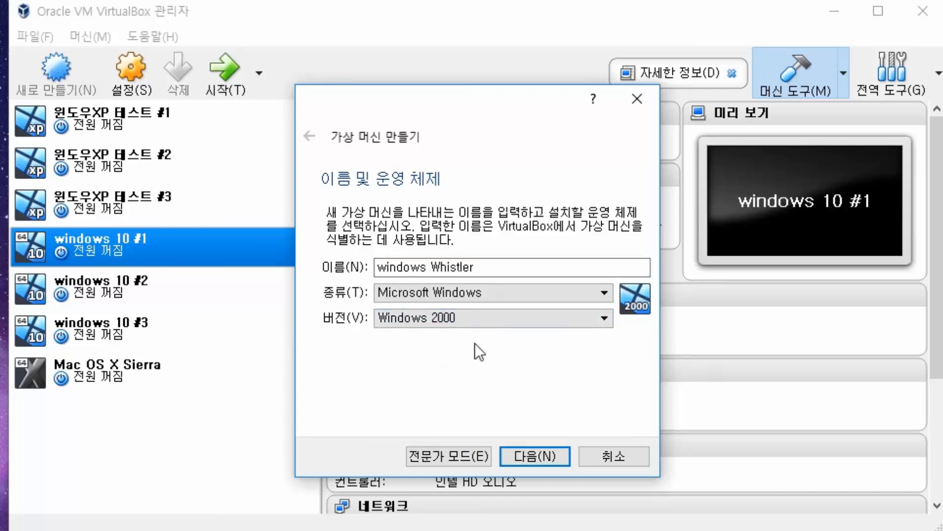
click(535, 455)
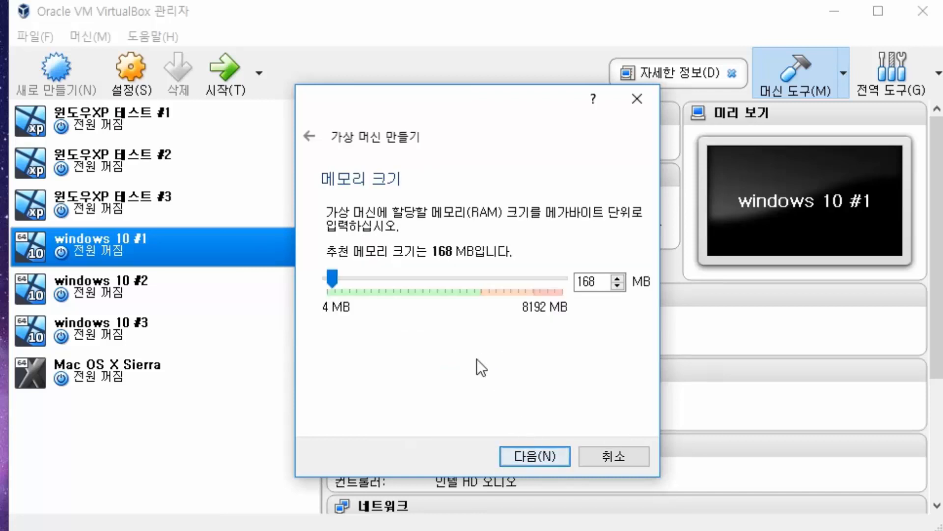
- Give the VM 3240 MB of memory and choose to create a new virtual hard disk
drag(375, 281, 499, 282)
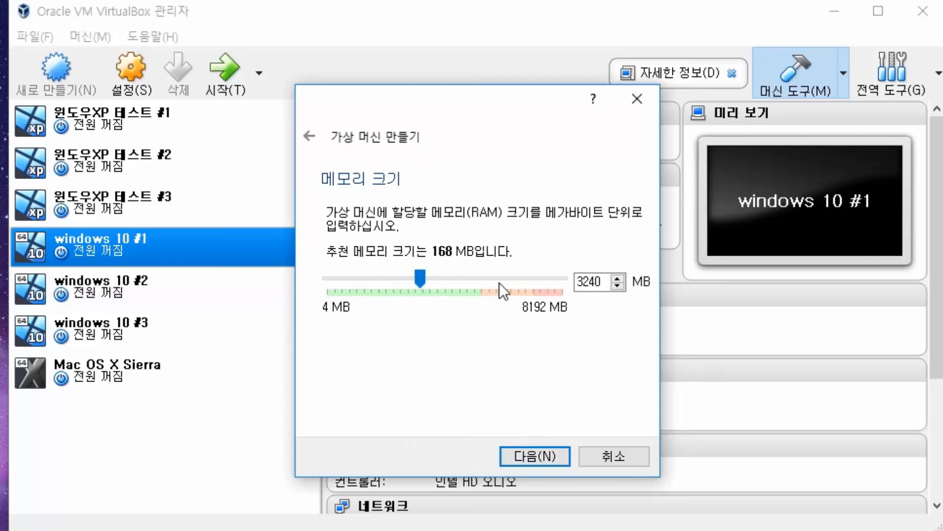
click(564, 454)
click(548, 458)
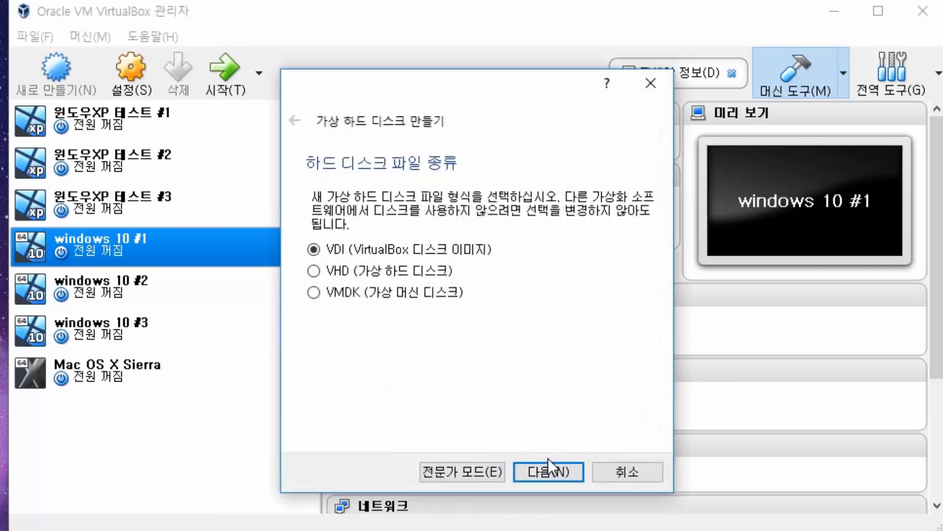
- Keep VDI and dynamic allocation, and size the disk to 31.55 GB
click(551, 475)
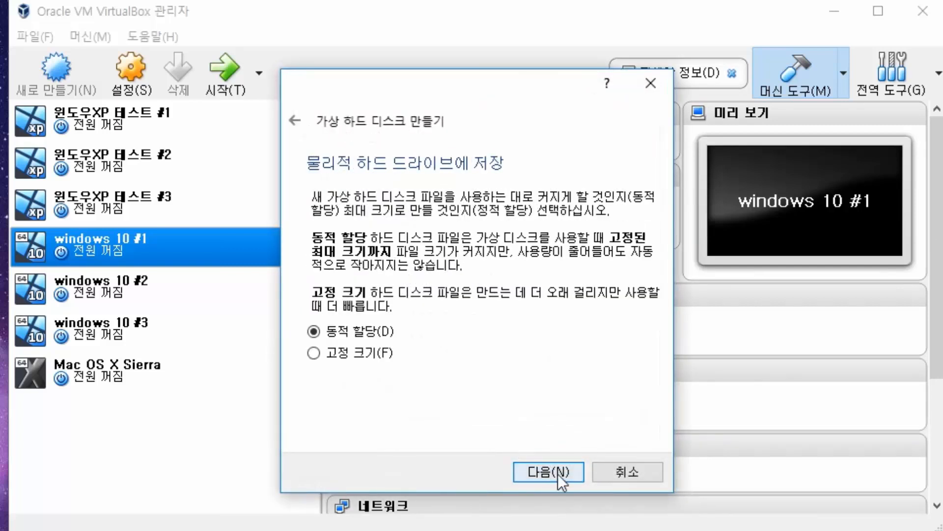
click(558, 473)
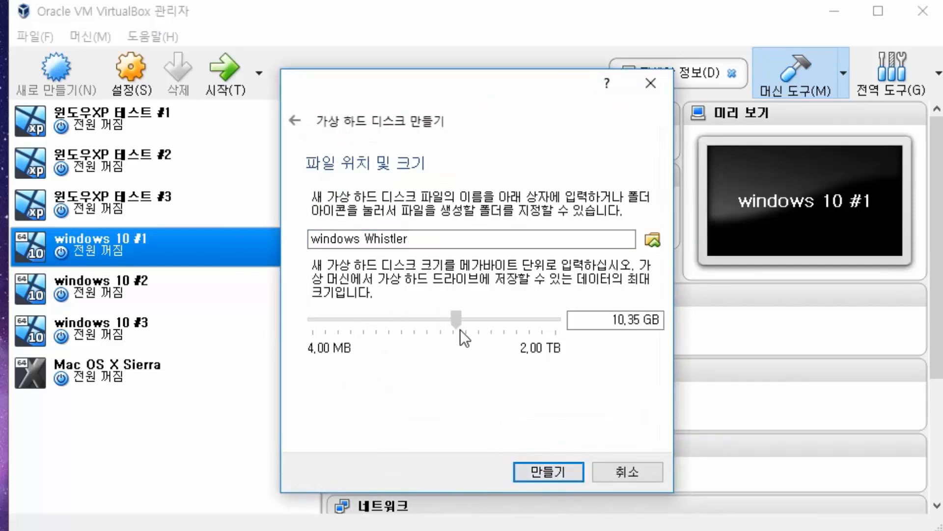
drag(460, 330, 486, 338)
- Save the windows Whistler.vdi file on Local disk (D:) and finish creating the VM
click(653, 240)
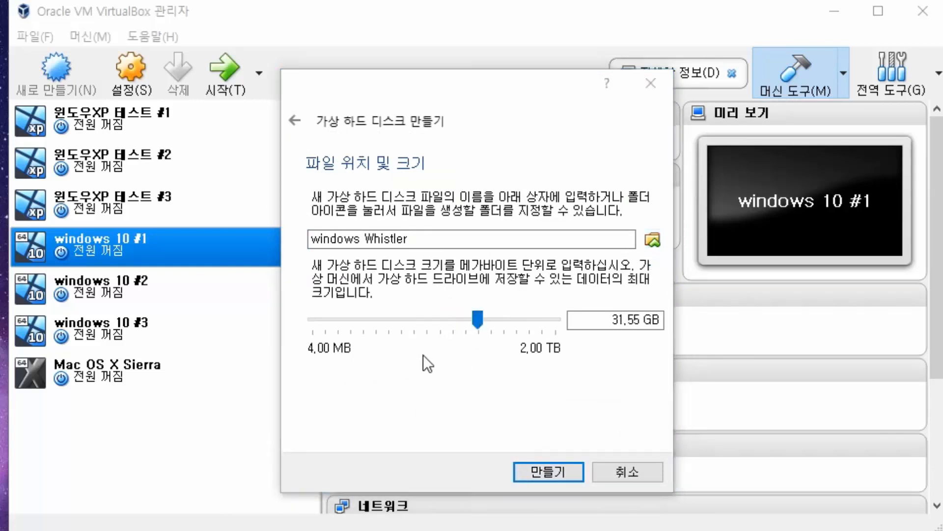
scroll(397, 341, down, 2)
scroll(378, 400, down, 2)
click(381, 397)
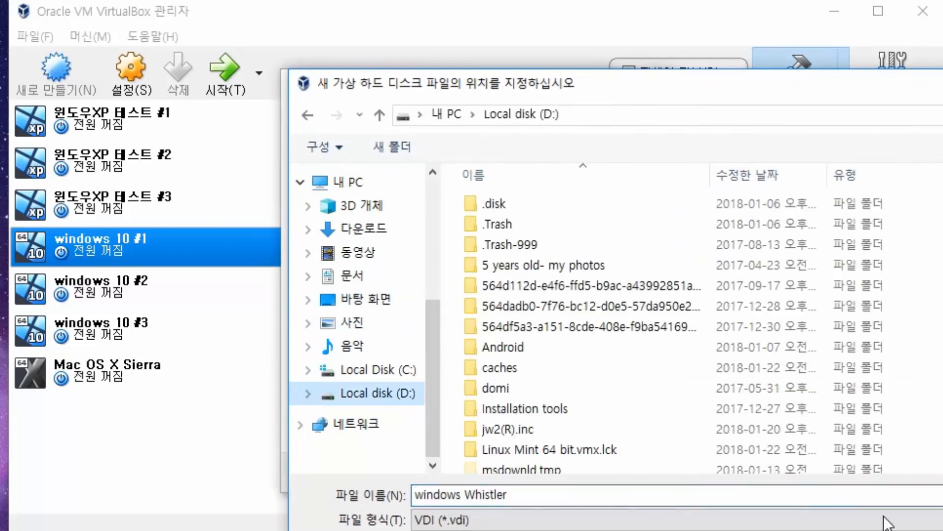
click(885, 530)
click(543, 480)
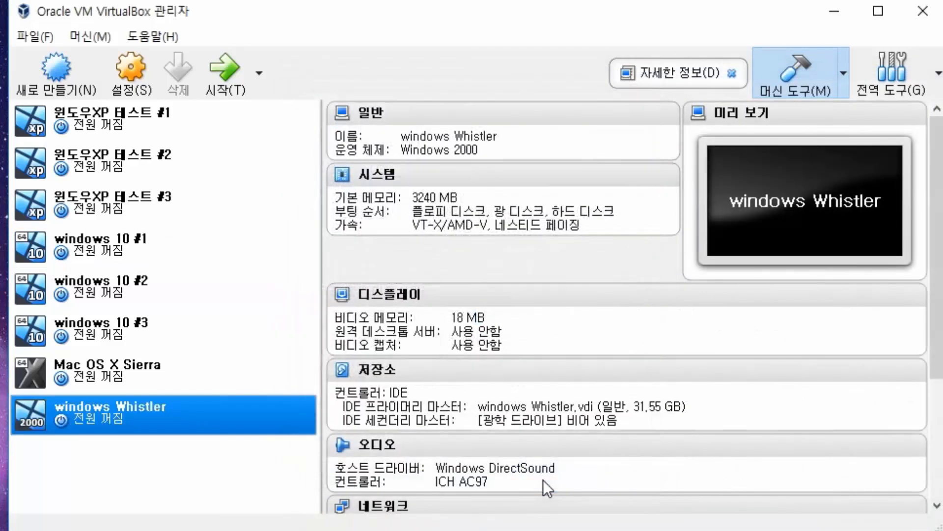
- In Storage settings, load MS-DOS 6.22.iso into the empty optical drive and save
click(120, 71)
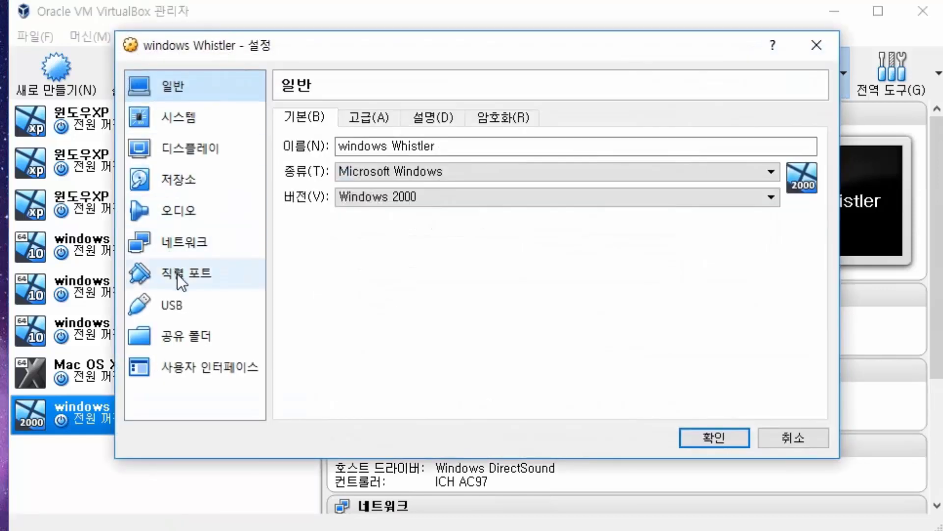
click(190, 188)
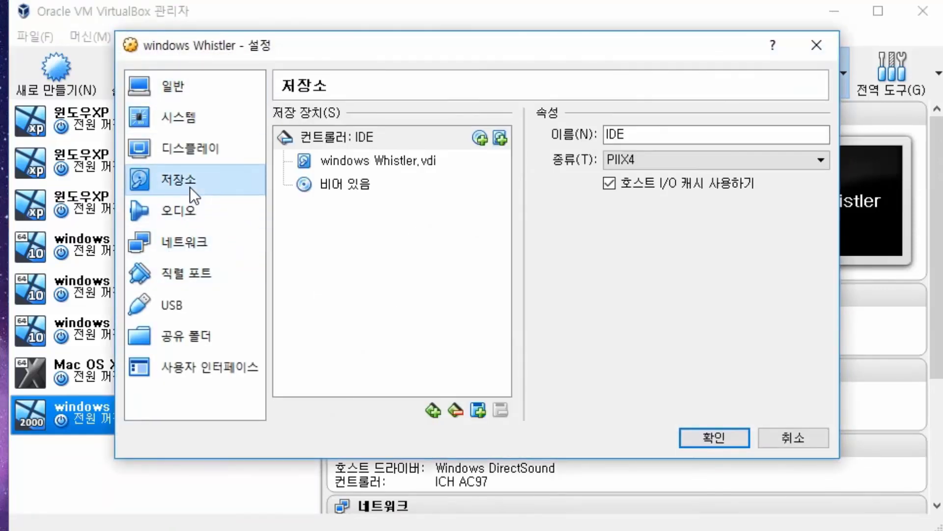
click(364, 185)
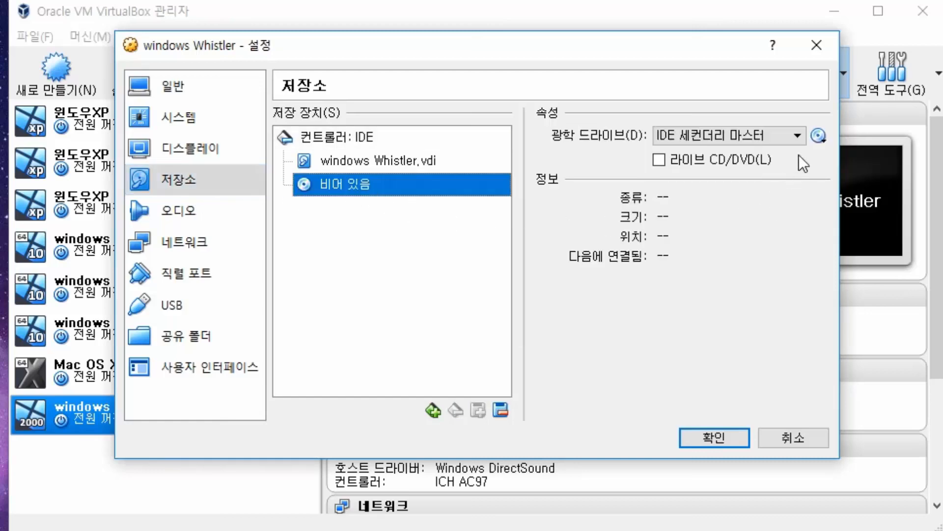
click(817, 136)
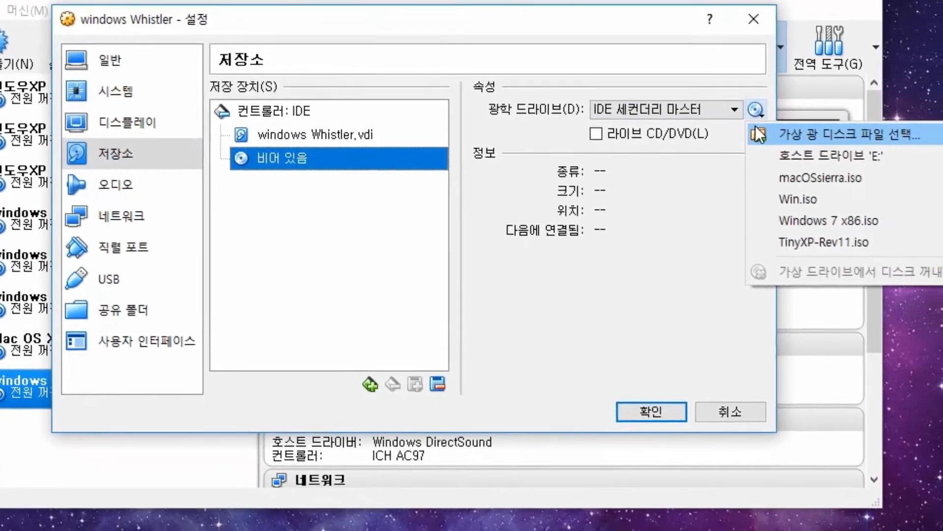
click(820, 160)
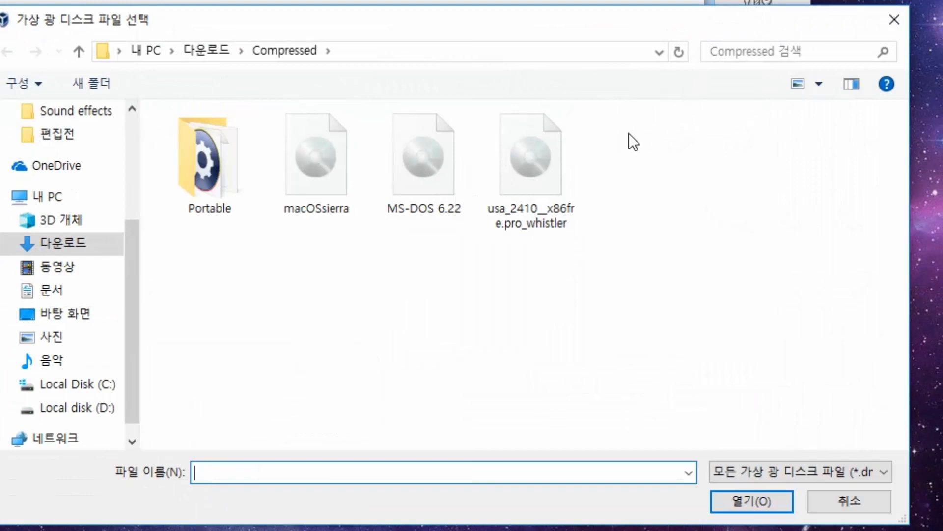
click(435, 187)
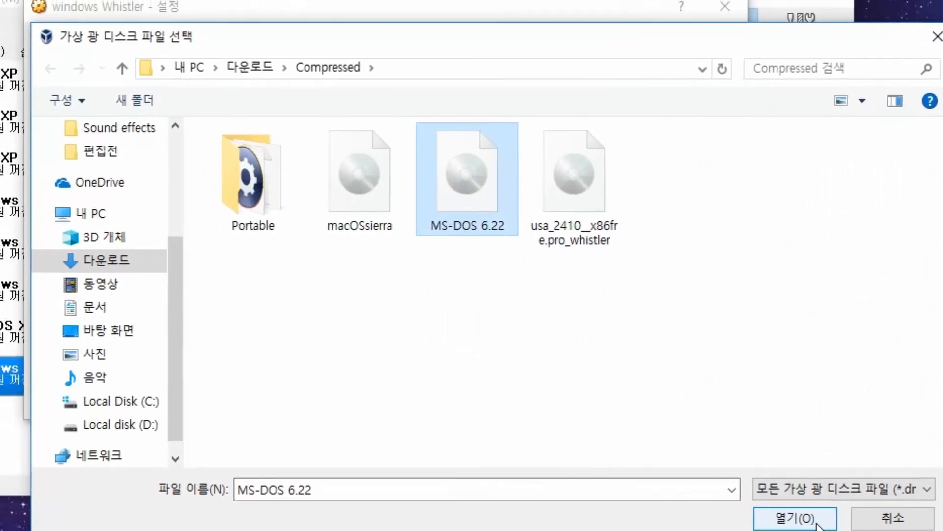
click(752, 501)
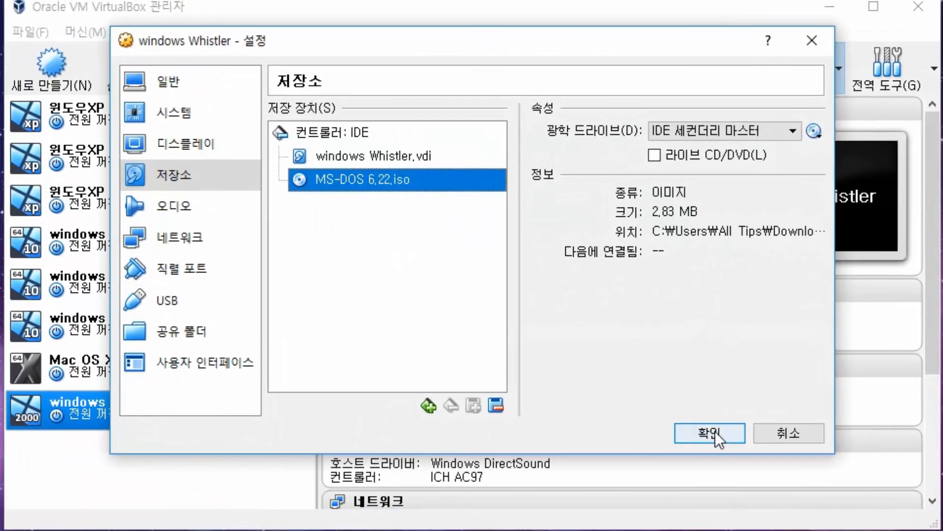
click(715, 431)
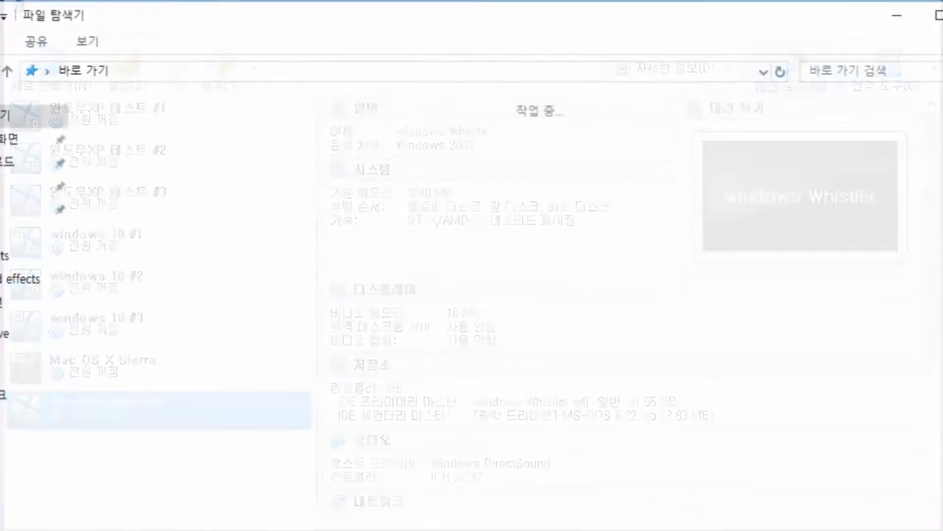
- Open the Product Key file from Downloads > Compressed, briefly viewing the license text
click(6, 166)
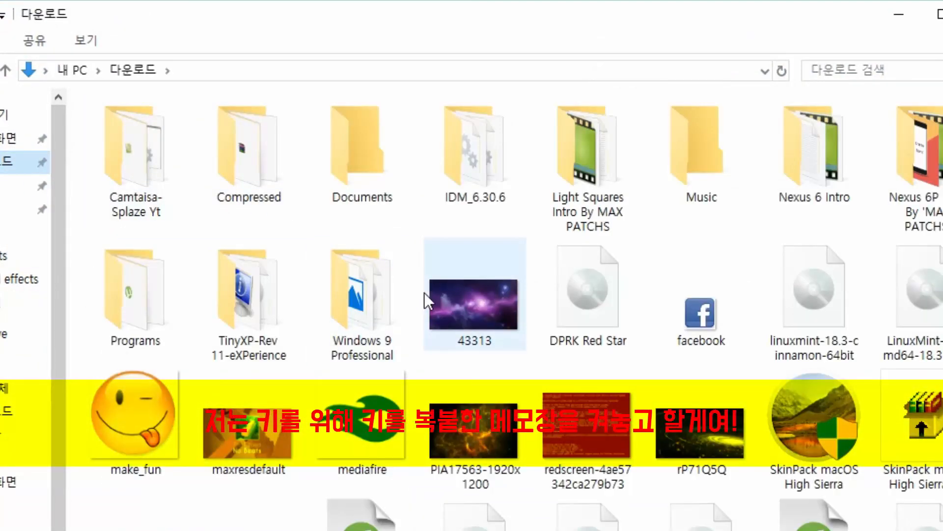
double_click(250, 167)
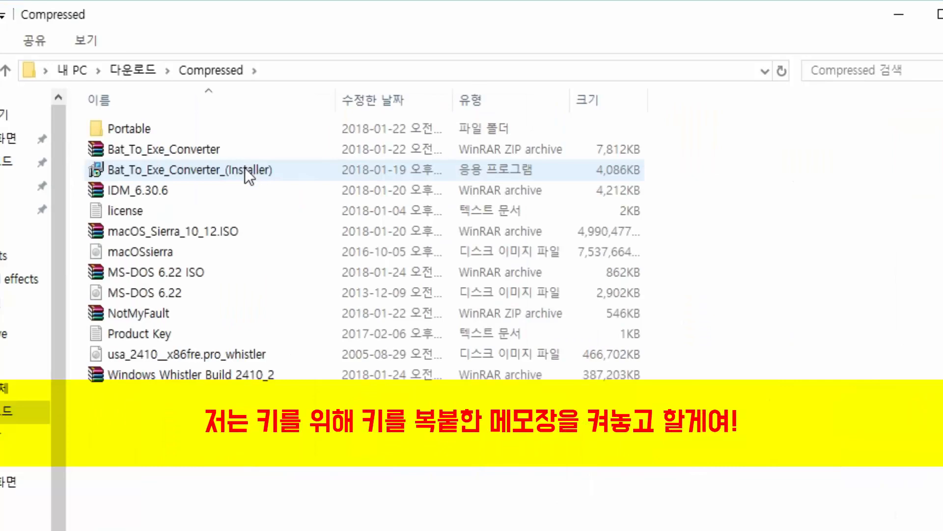
double_click(216, 332)
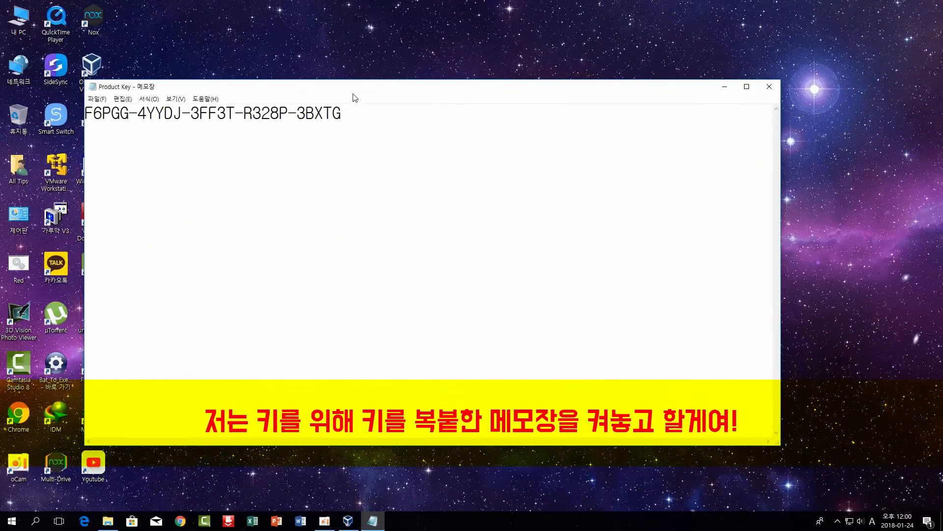
drag(355, 98, 532, 385)
double_click(351, 209)
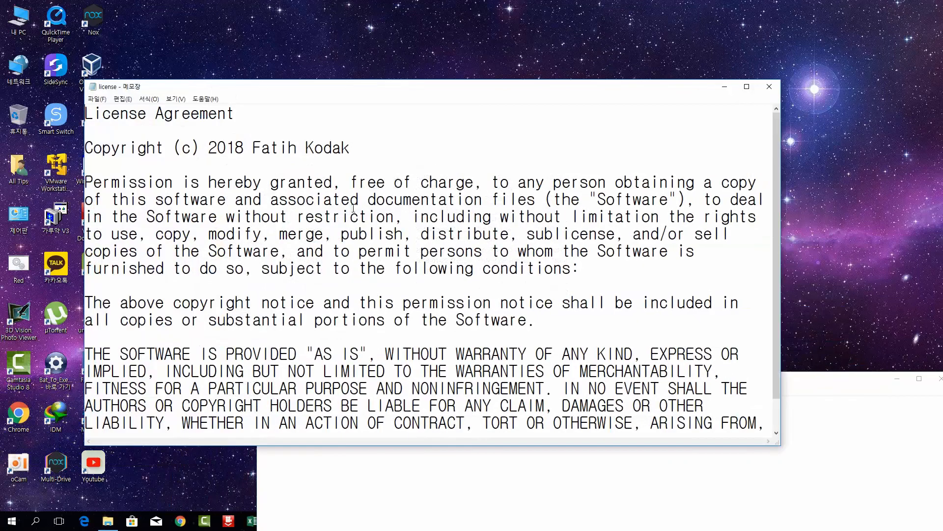
click(770, 88)
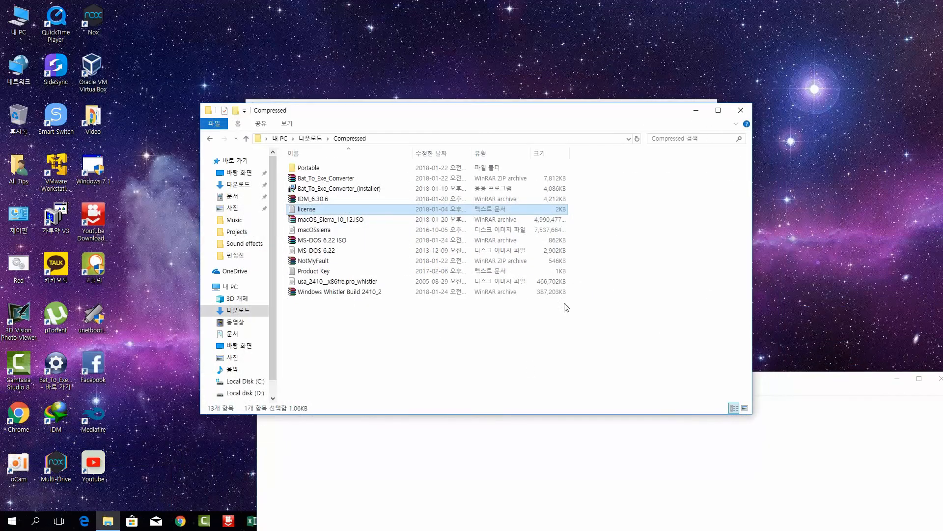
- Bring the Product Key notes with BIOS date 12-09-2000 forward and close the Compressed folder
click(428, 492)
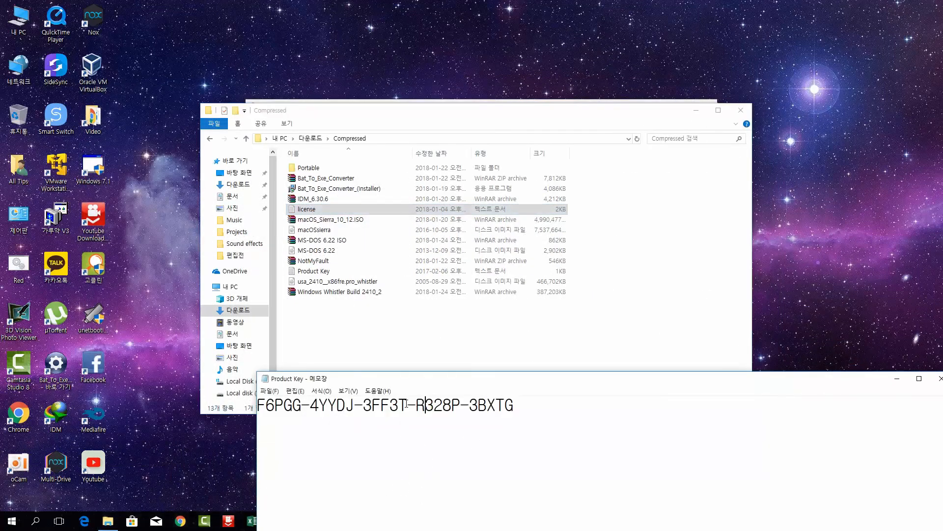
drag(423, 379, 562, 252)
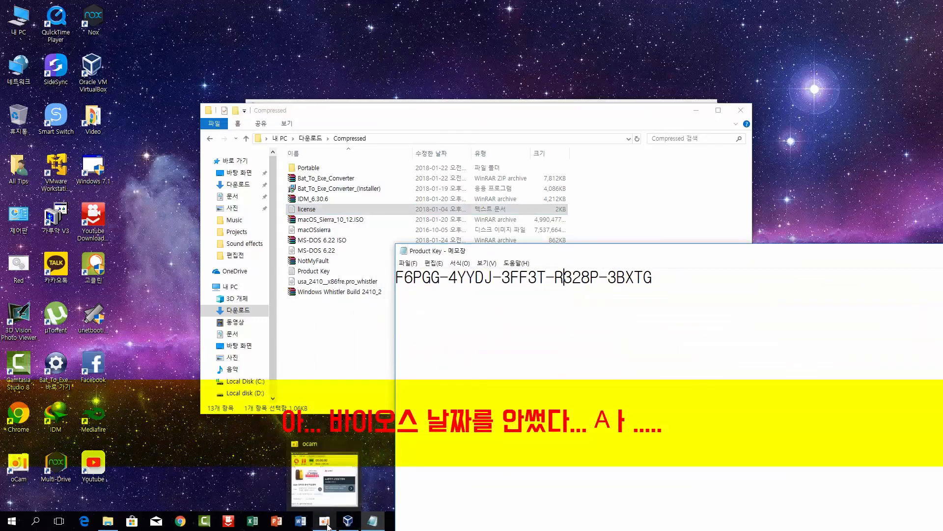
click(324, 525)
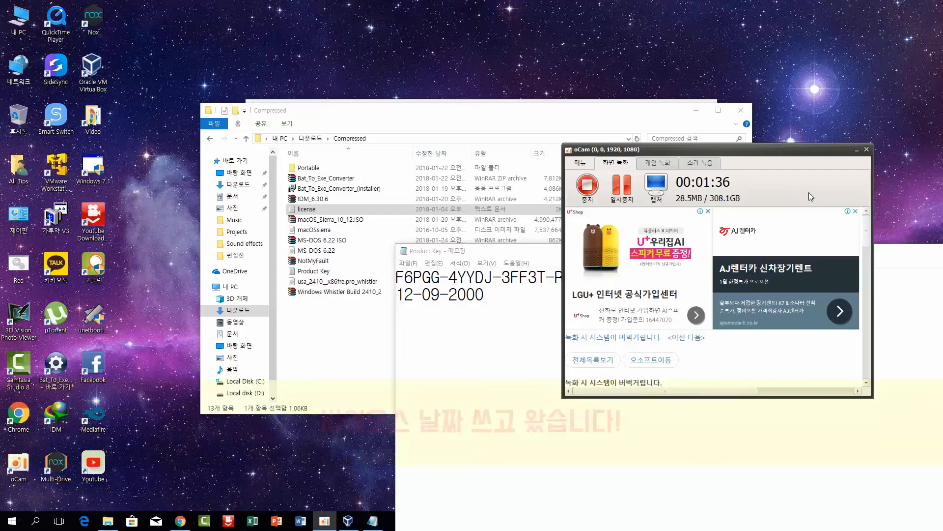
click(819, 146)
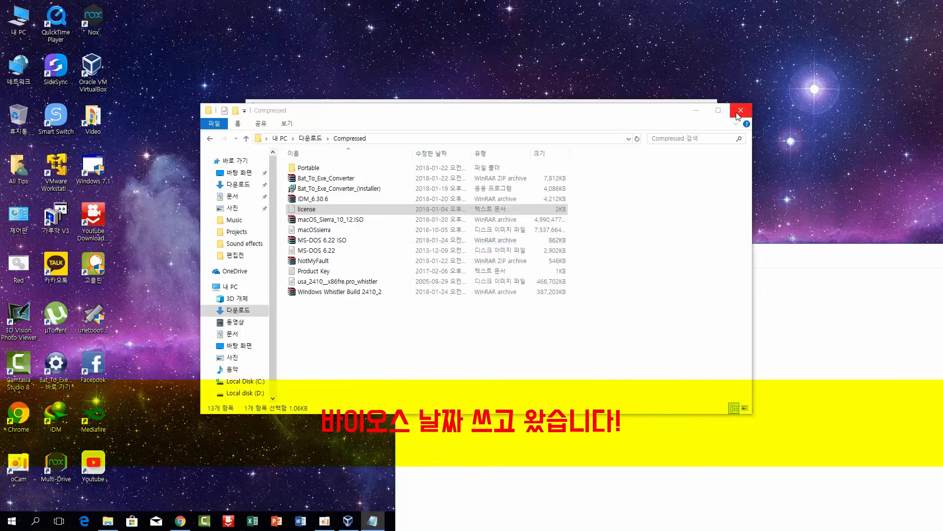
click(739, 113)
- Start the windows Whistler VM and bring its window to the front, dismissing the keyboard-capture notice
drag(441, 110, 283, 30)
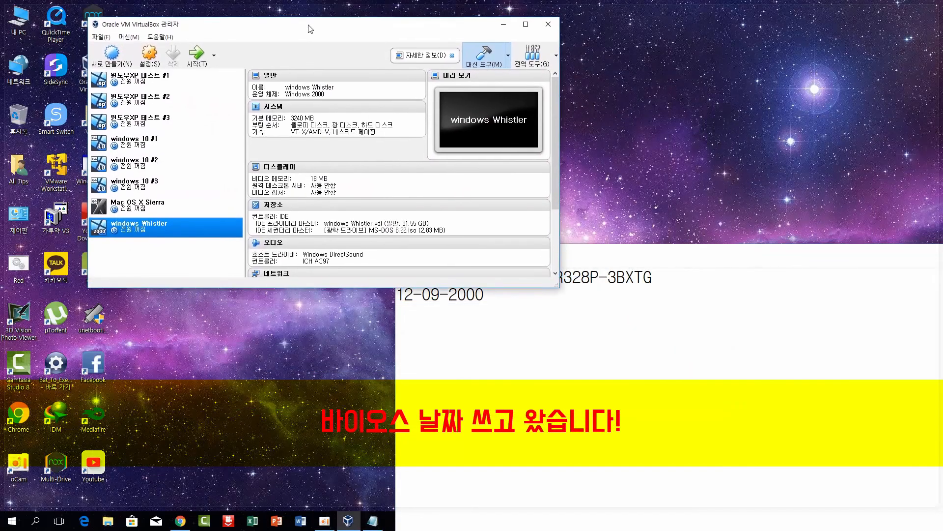
click(199, 66)
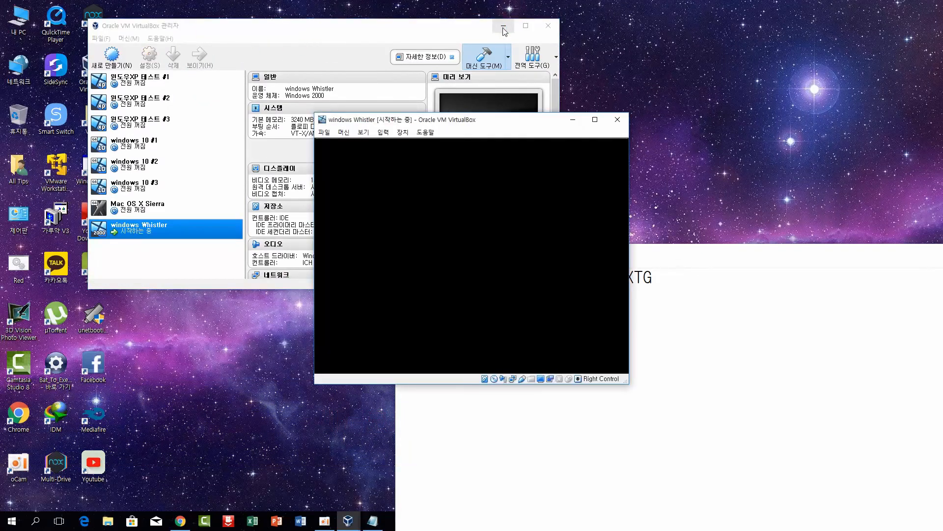
drag(701, 252, 817, 319)
click(563, 303)
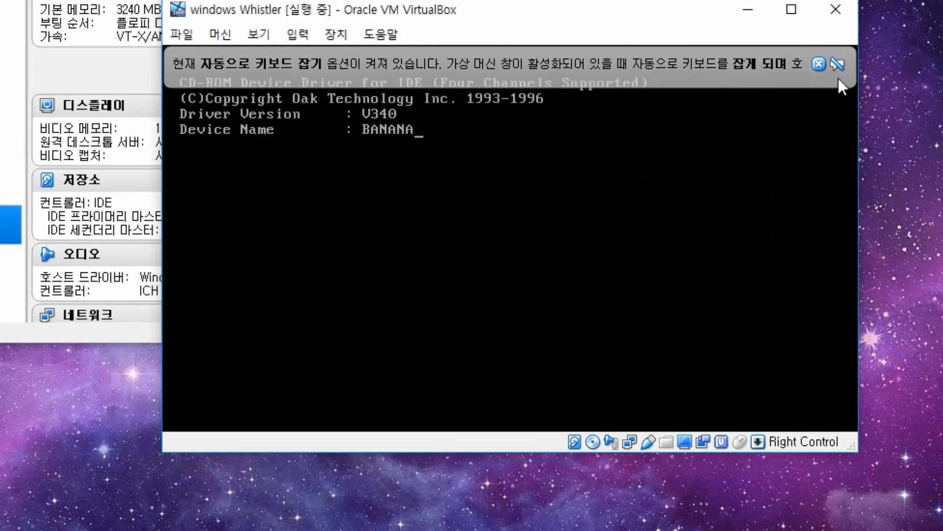
click(819, 64)
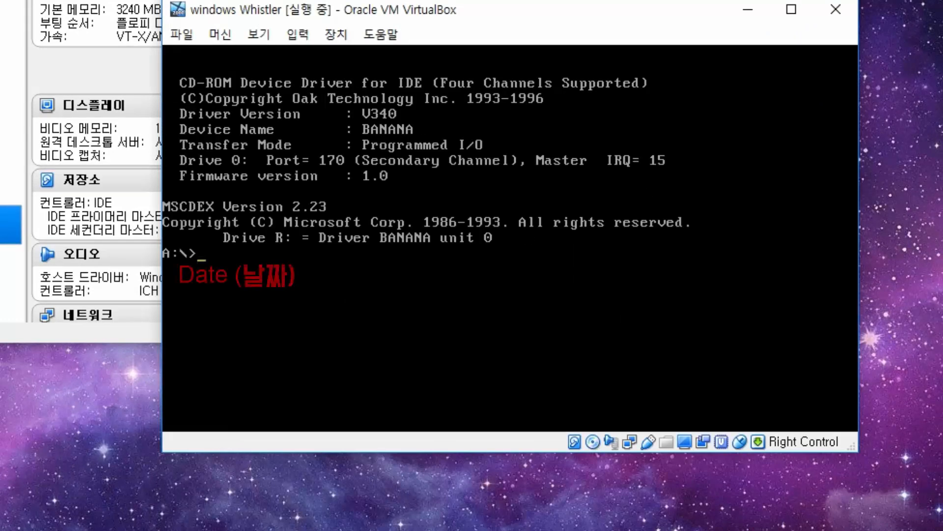
- Set the DOS system date to 12-09-2000 with the date command
text(da)
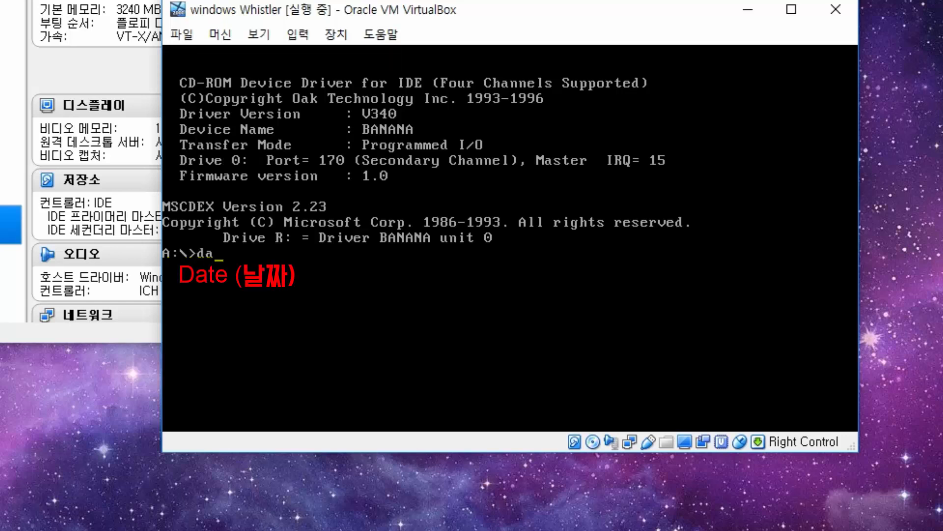
text(te)
key(Return)
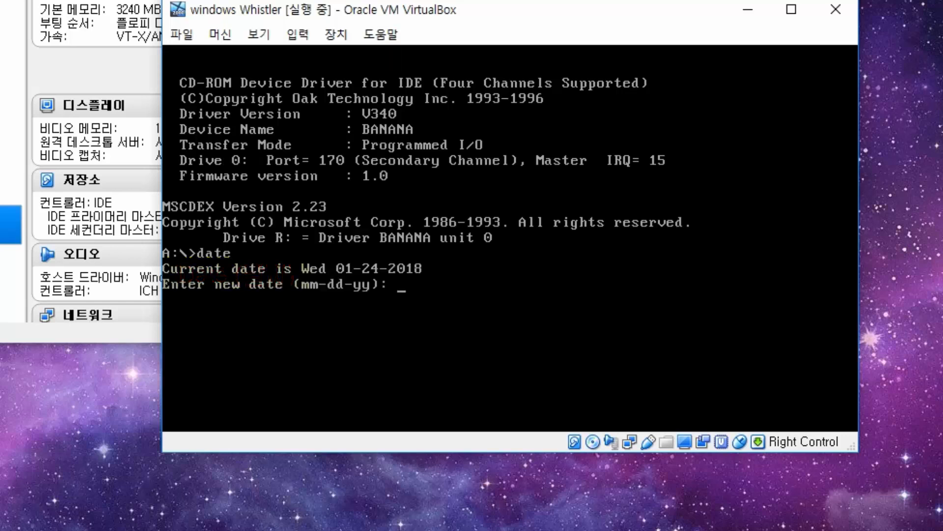
text(12-09-2000)
key(Return)
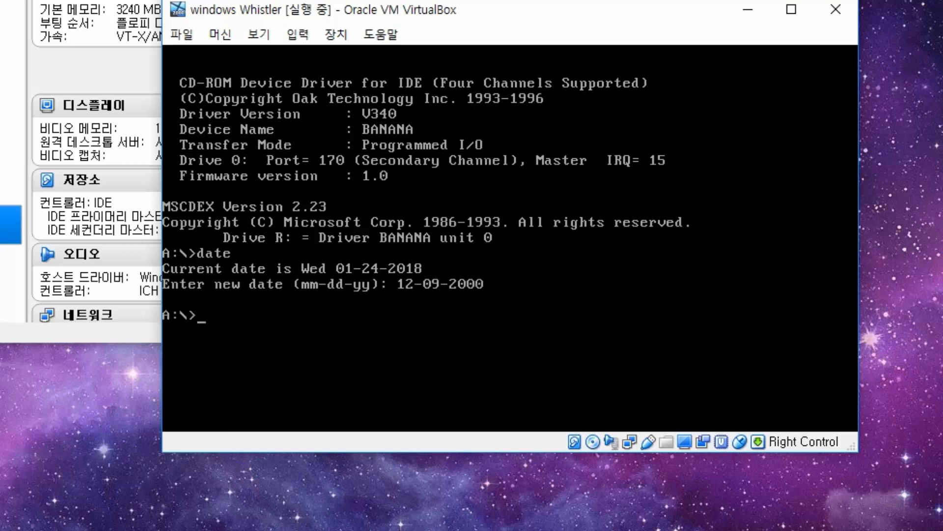
- Run date again to confirm it reads Sat 12-09-2000, leaving it unchanged
text(date)
key(Return)
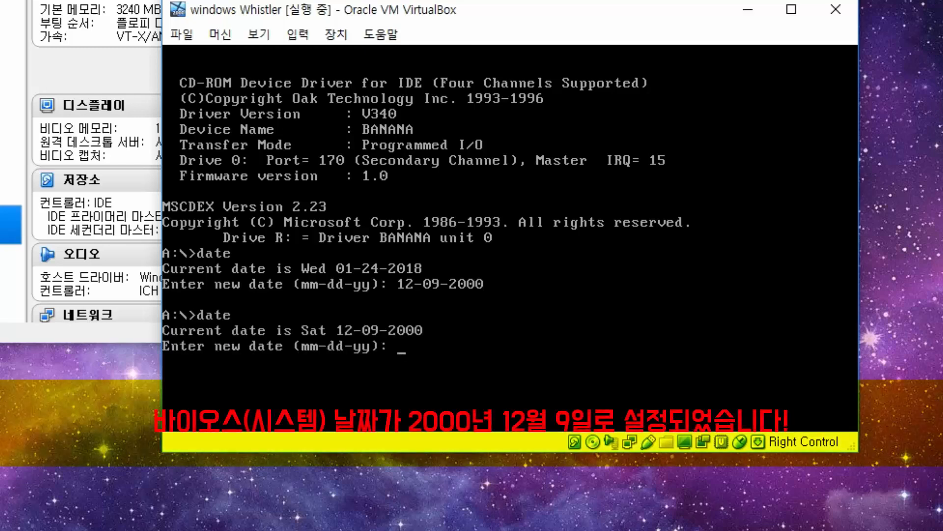
key(Return)
click(259, 34)
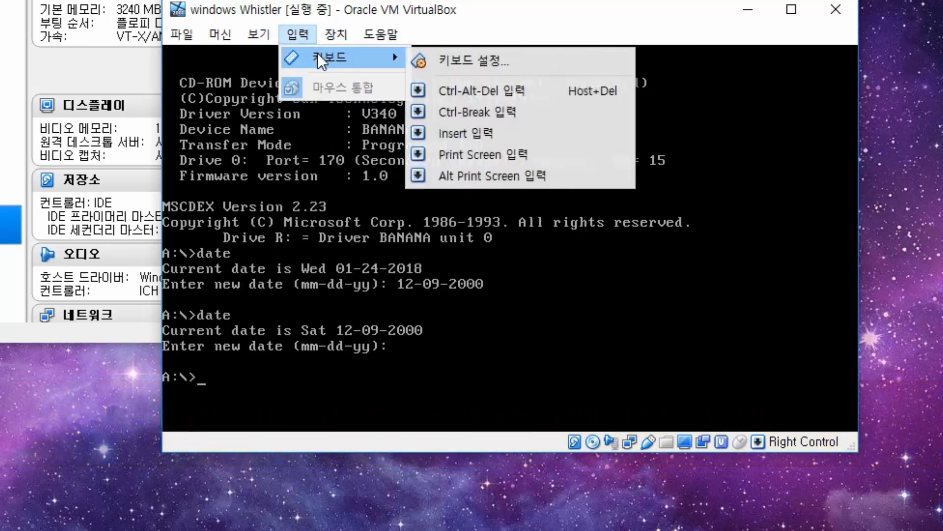
- Load the usa_2410__x86fre.pro_whistler disc image into the VM's optical drive
mouse_move(321, 36)
mouse_move(364, 58)
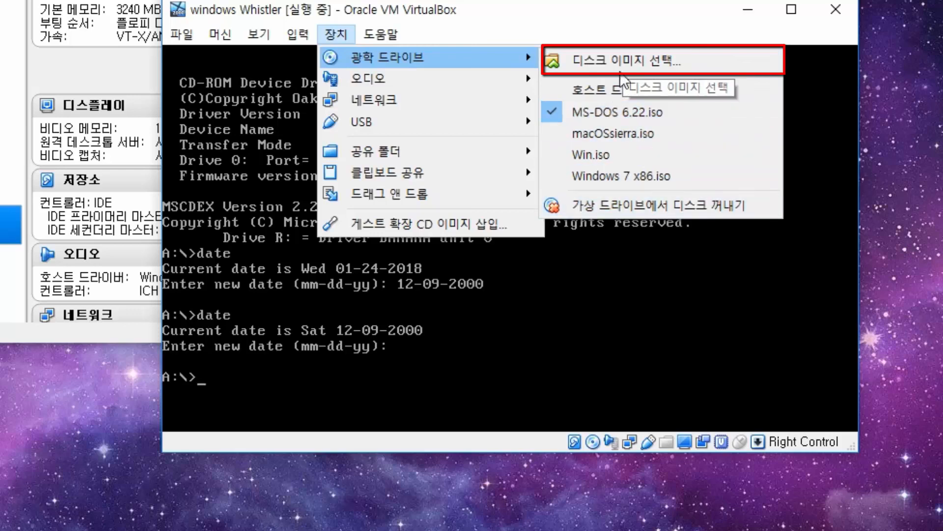
click(616, 55)
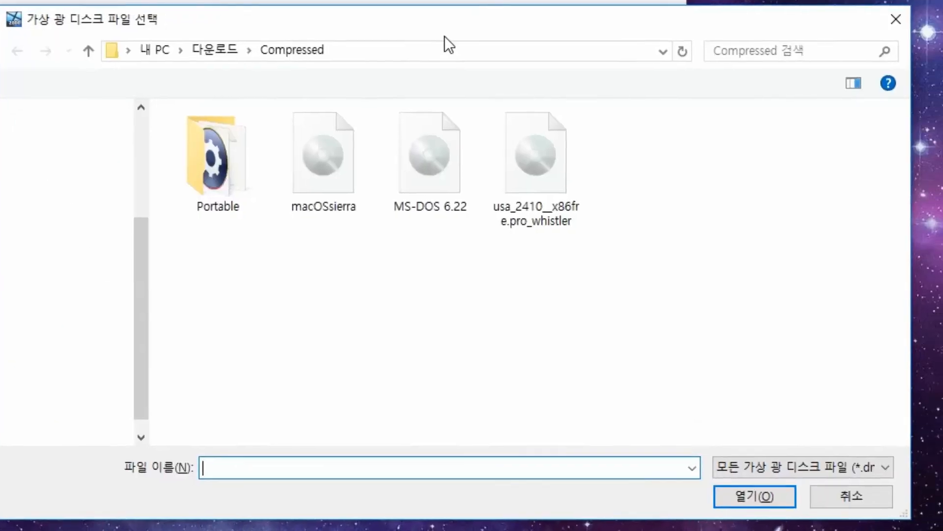
click(515, 217)
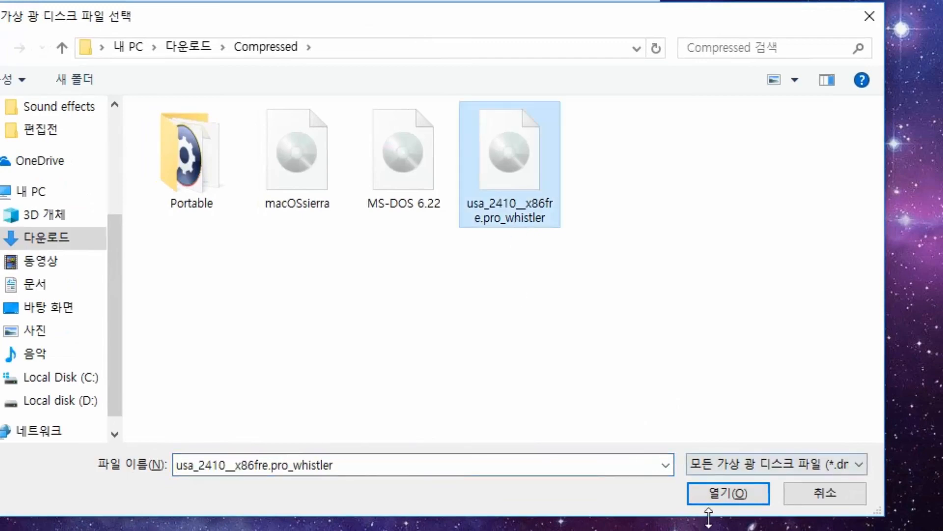
click(722, 494)
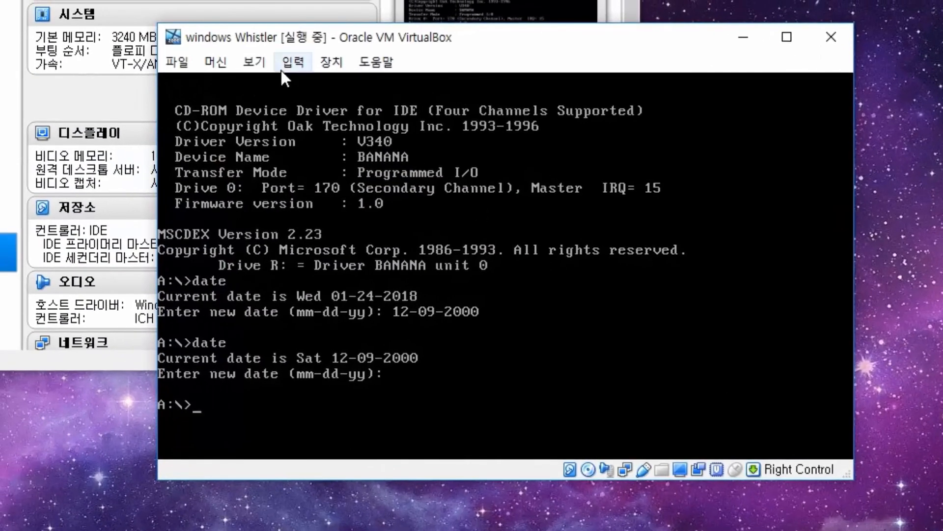
- Reset the windows Whistler virtual machine and confirm the restart
click(265, 60)
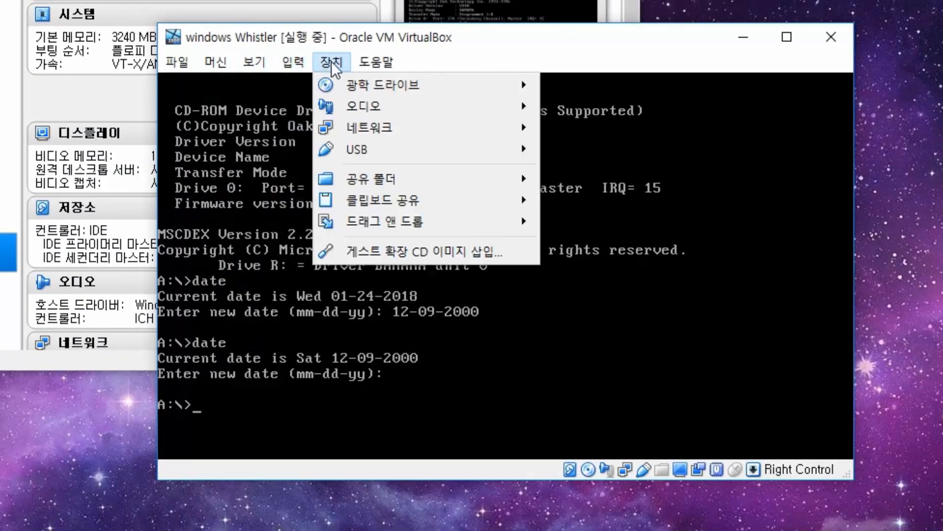
mouse_move(362, 58)
mouse_move(223, 59)
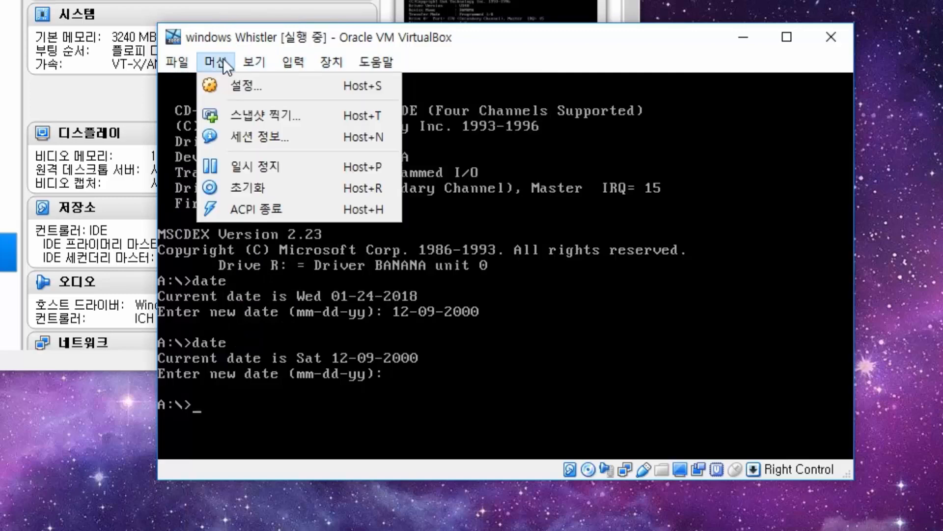
click(237, 181)
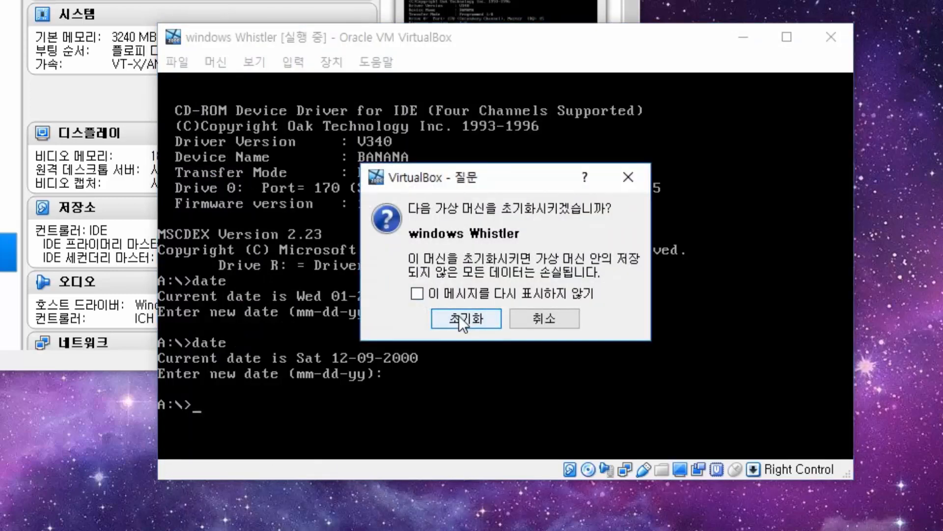
click(459, 315)
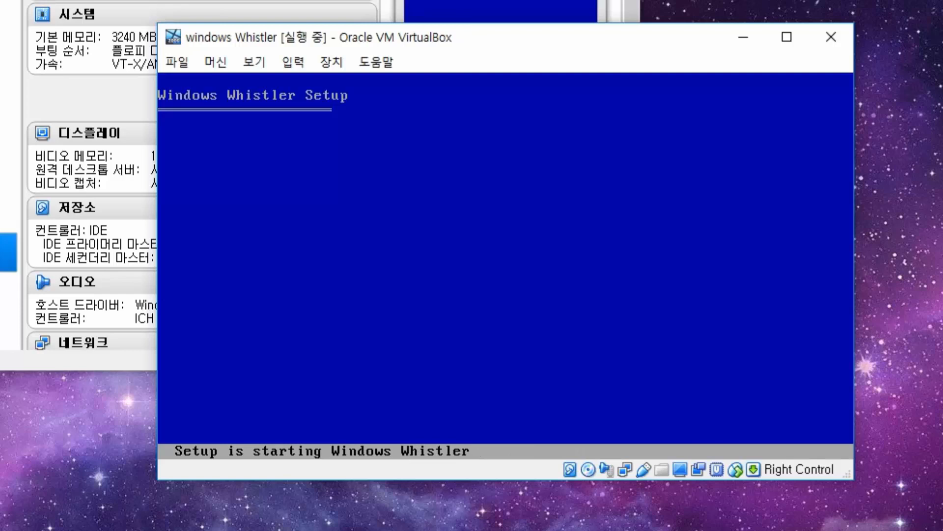
- Continue past the evaluation notice and Welcome screen, then accept the Whistler license with F8
key(Return)
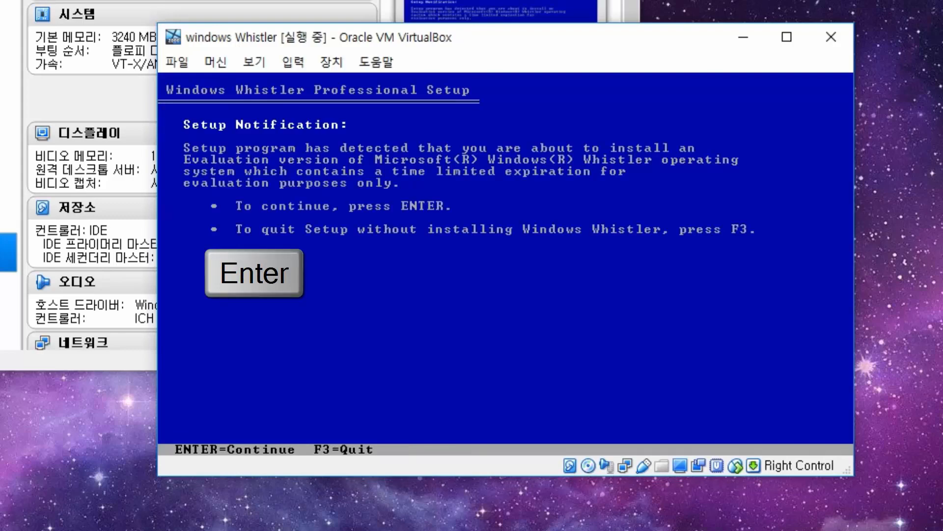
key(Return)
key(Return)
key(F8)
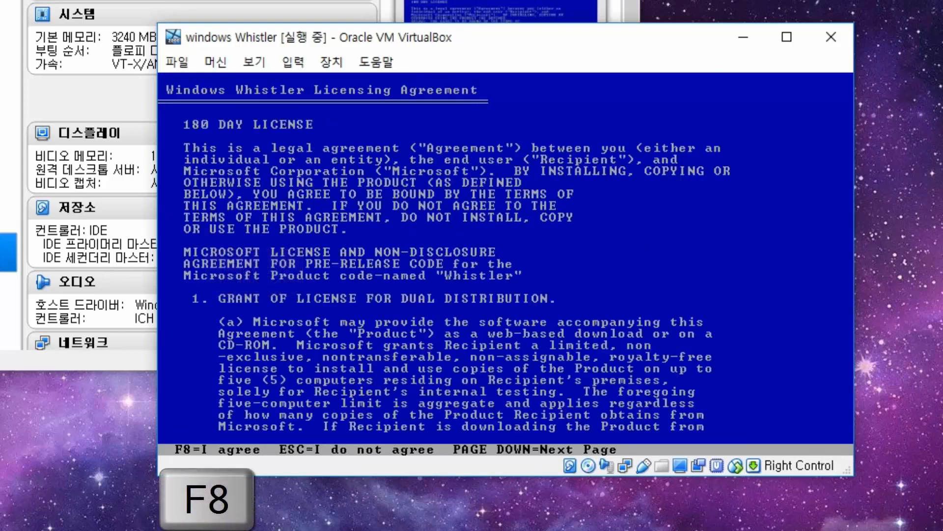
key(Return)
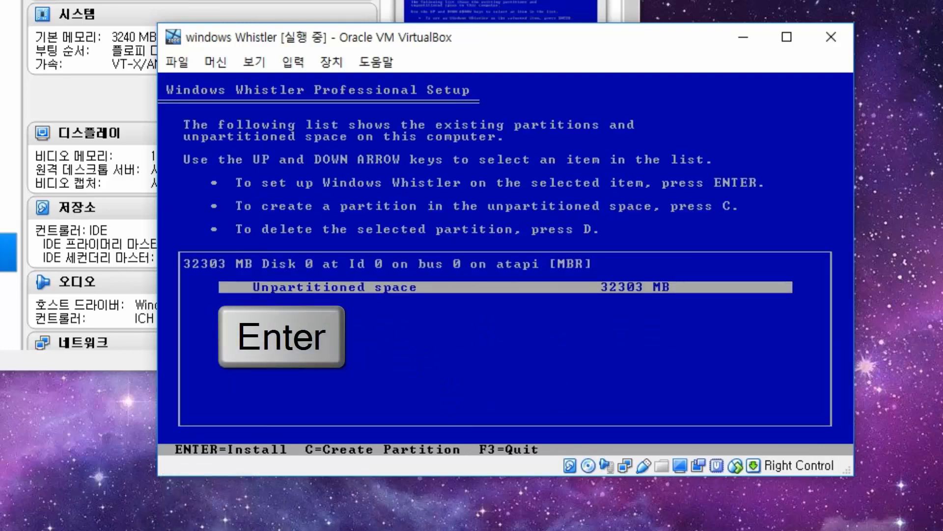
- Install onto the 32303 MB unpartitioned space with quick NTFS formatting, then restart after copying
key(Up)
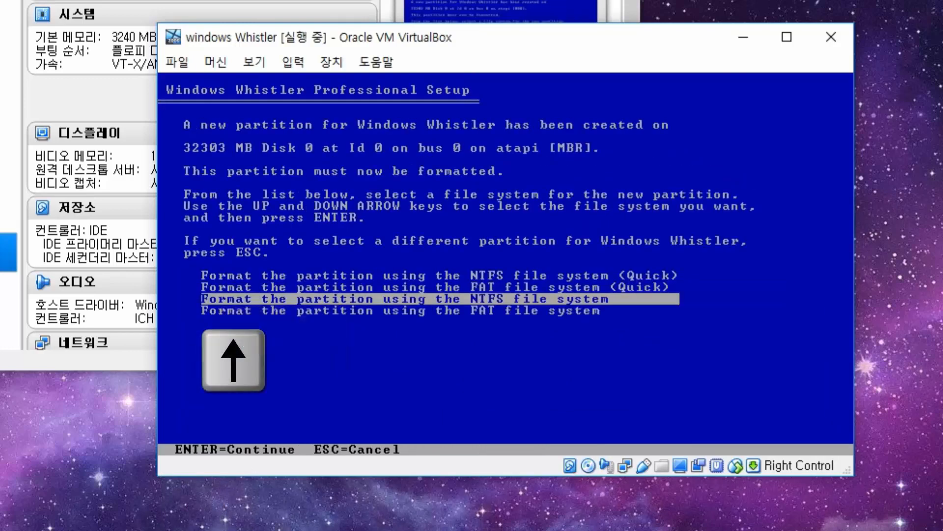
key(Up)
key(Up)
key(Return)
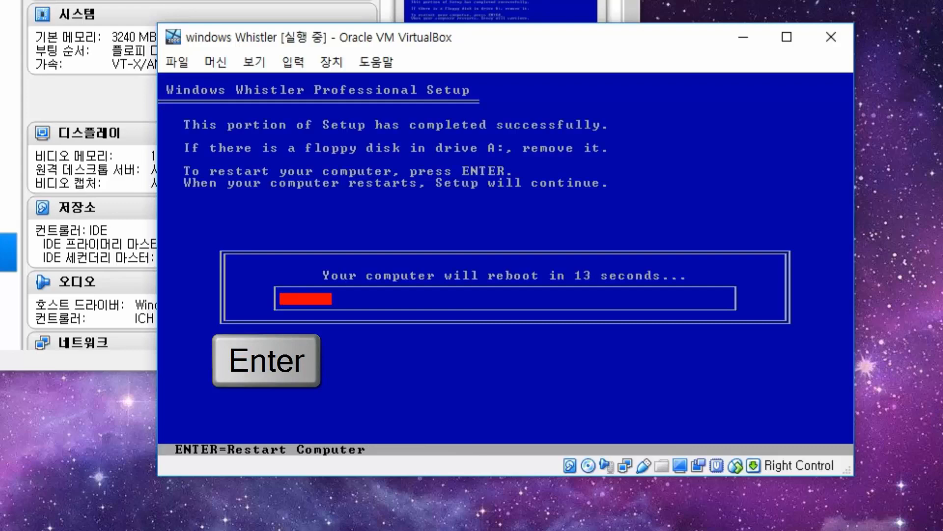
key(Return)
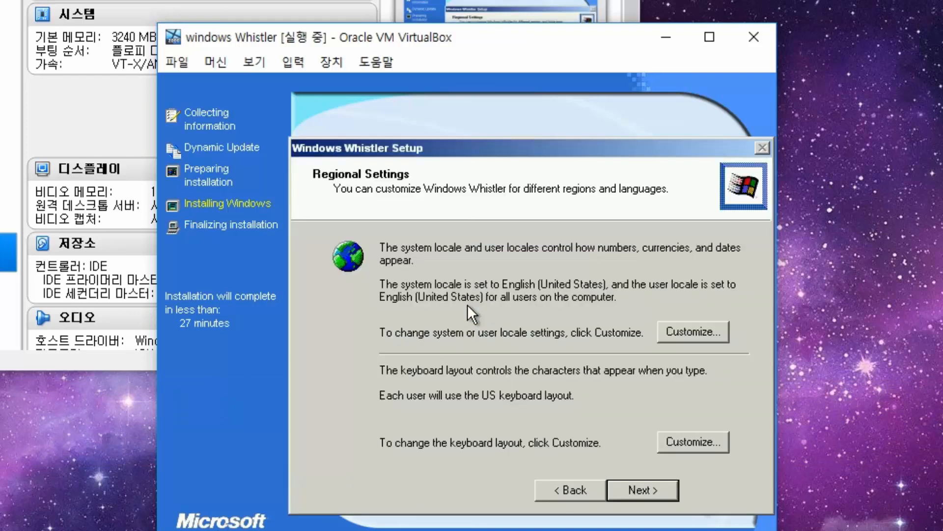
- Keep the default regional settings and enter the owner's name on the personalization page
click(628, 485)
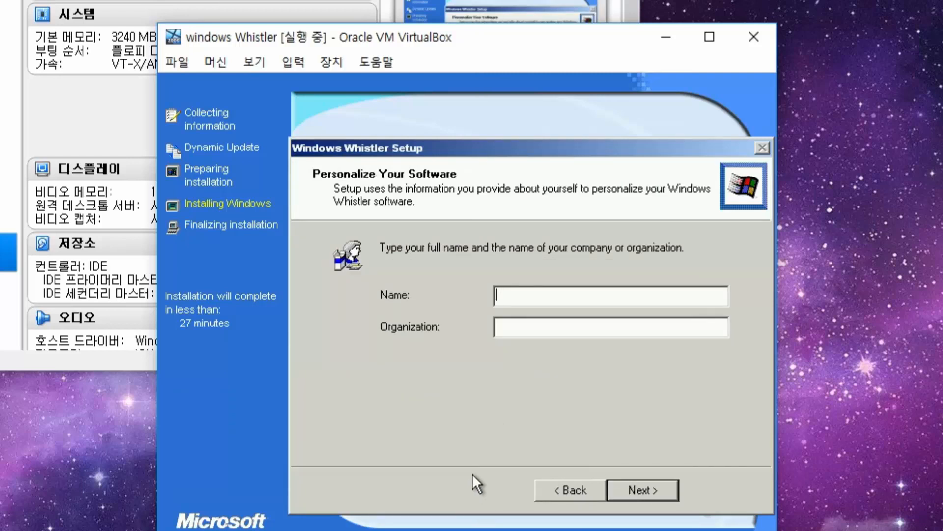
text(All Tips)
key(Return)
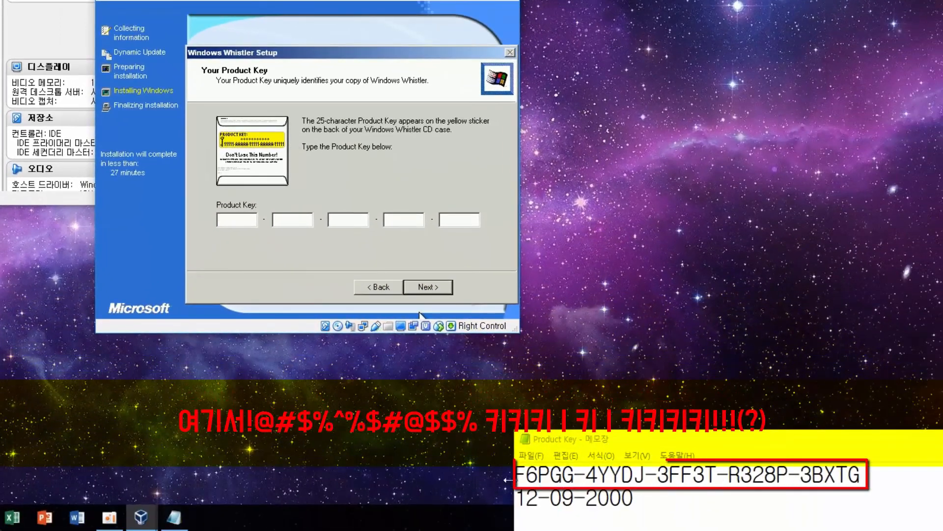
- Enter the 25-character product key copied from the notes into the Product Key fields and continue
drag(516, 474, 765, 353)
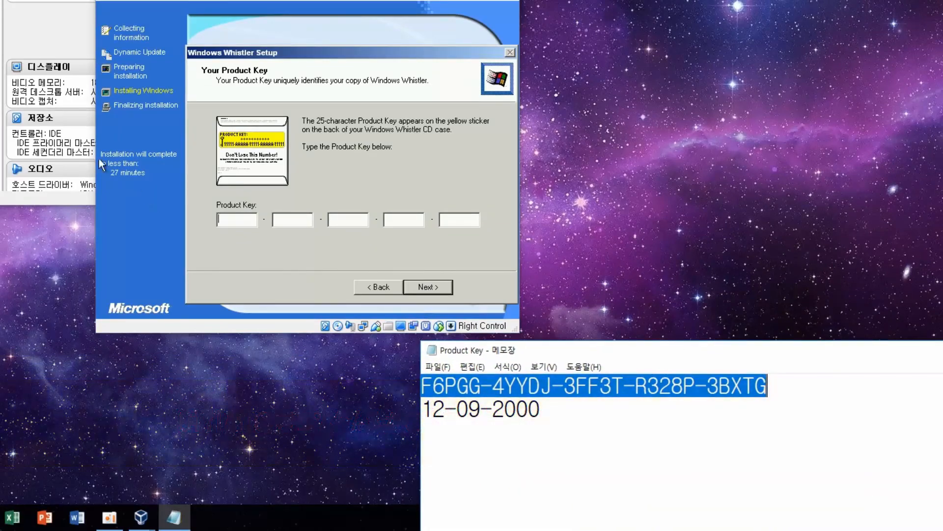
click(232, 206)
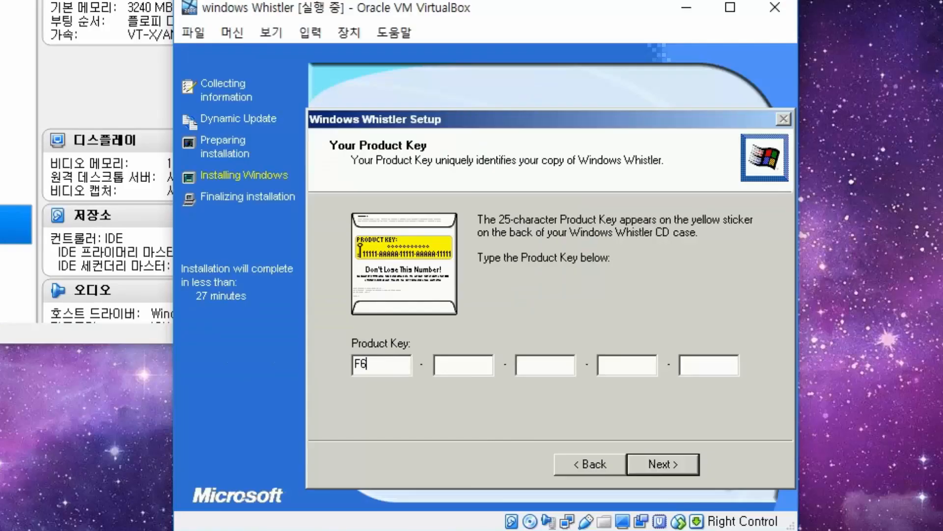
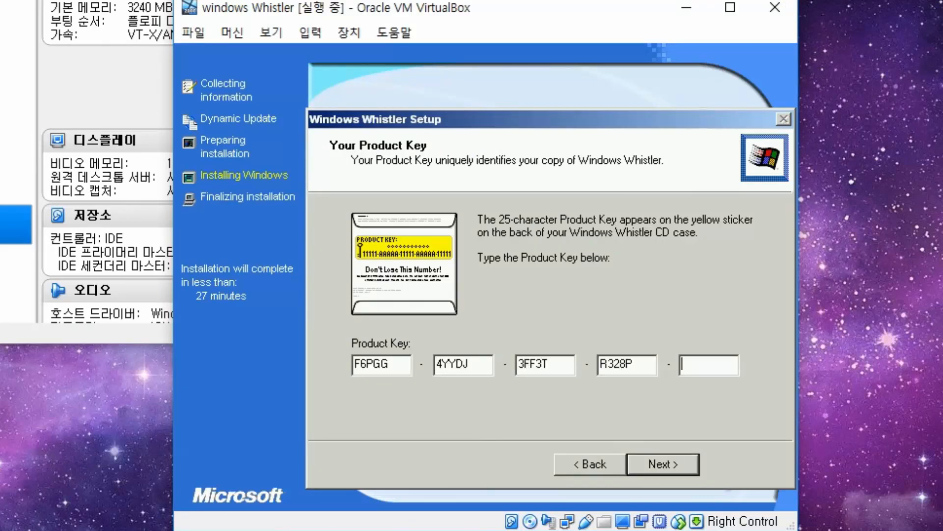
key(Return)
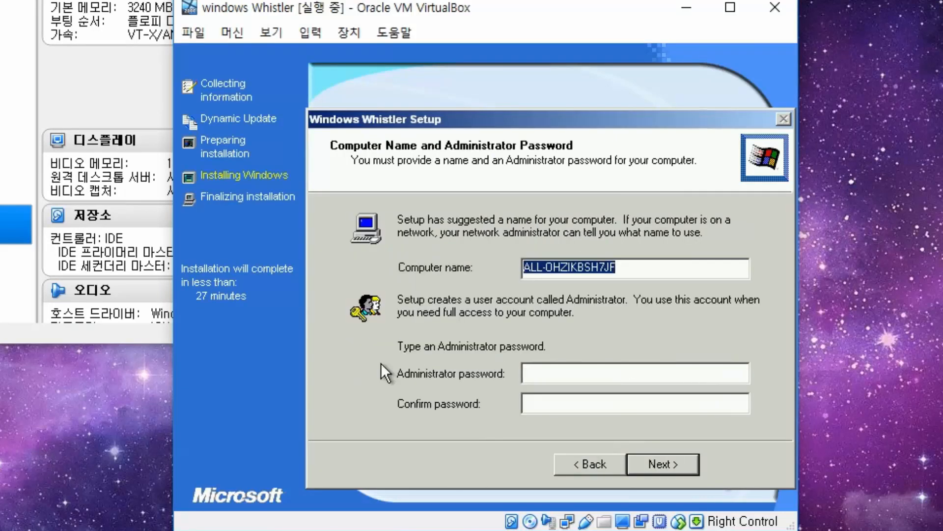
- Keep the suggested computer name and the default date and time settings
click(661, 459)
click(661, 458)
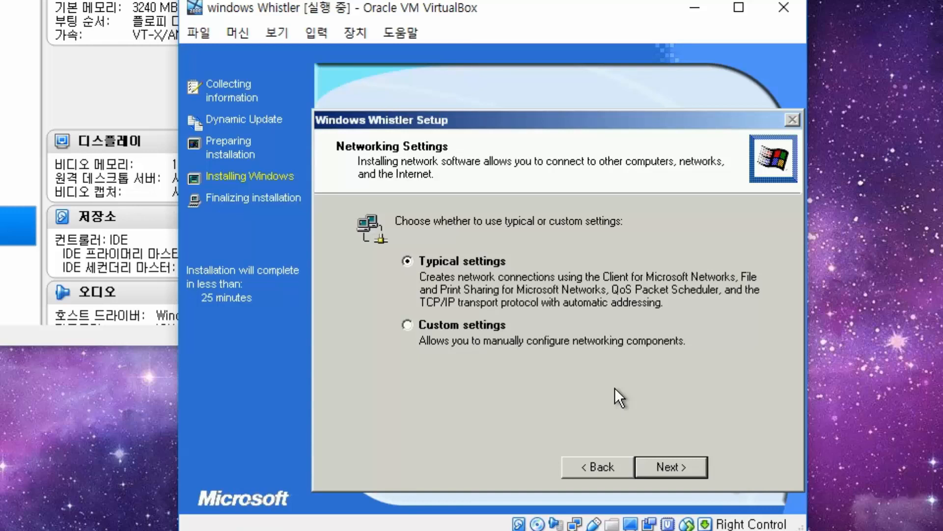
- Keep Typical networking and the WORKGROUP workgroup so setup completes to the desktop
click(691, 467)
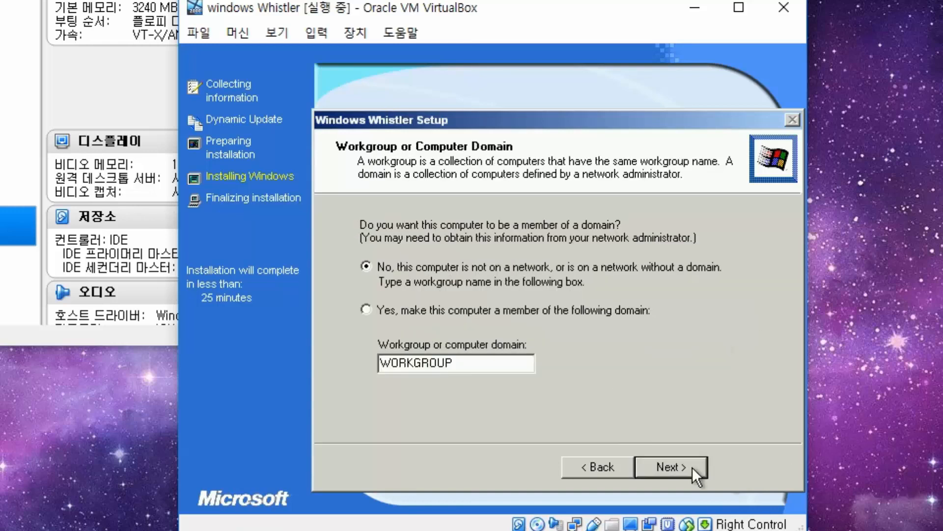
click(692, 466)
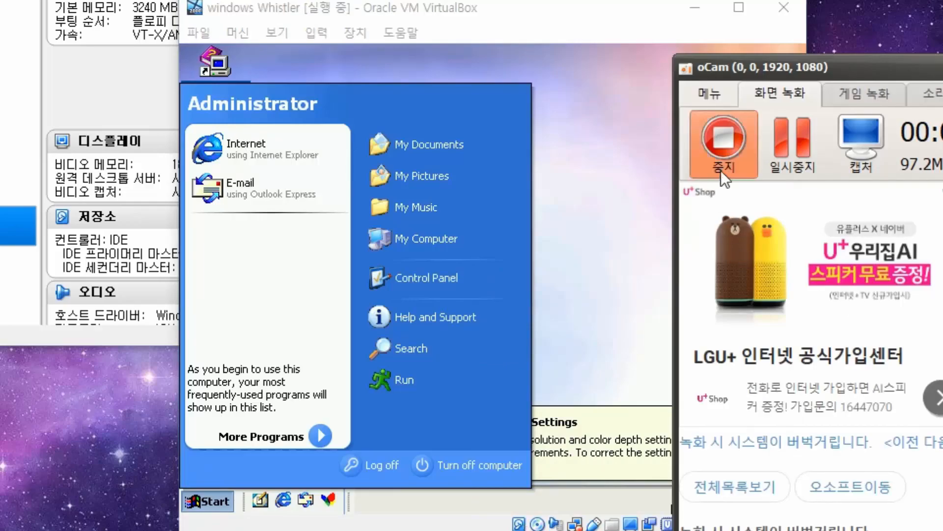
- Close the guest's Start menu and insert the Guest Additions CD image from the Devices menu
click(723, 150)
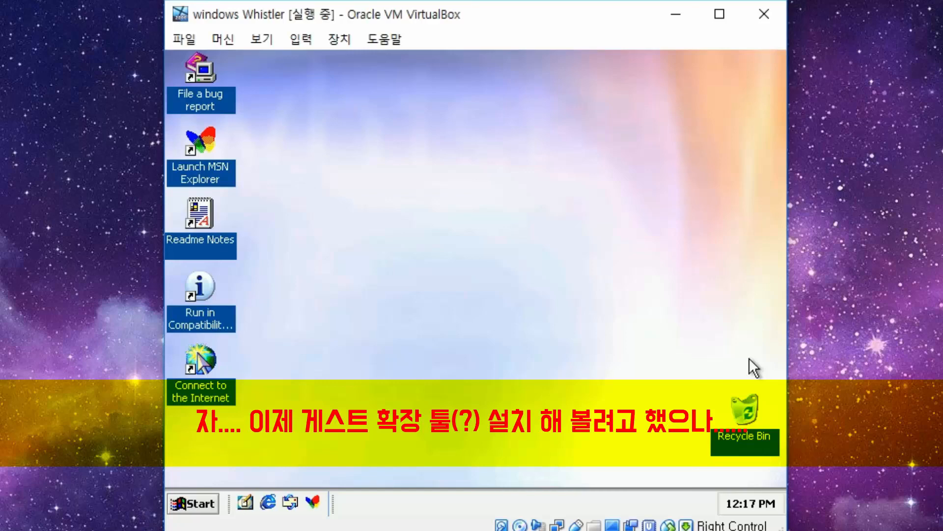
click(261, 39)
mouse_move(301, 40)
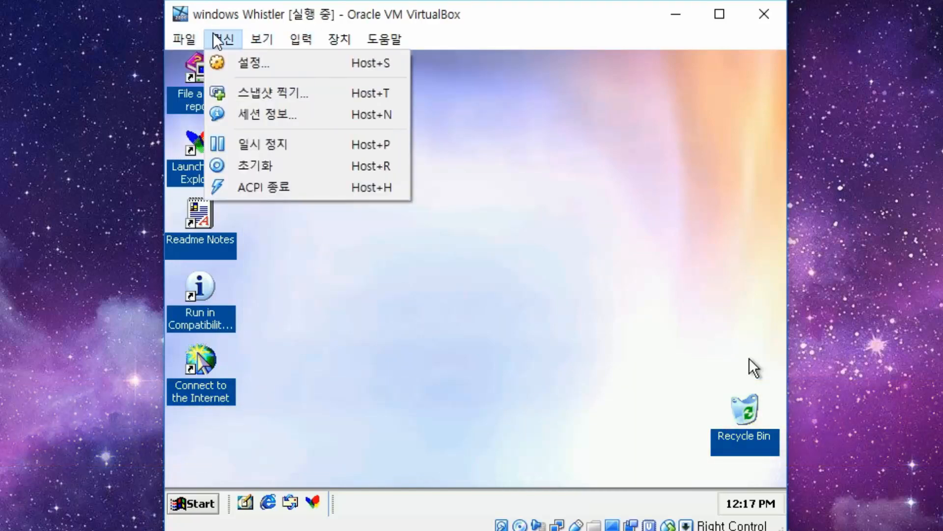
mouse_move(256, 42)
mouse_move(352, 35)
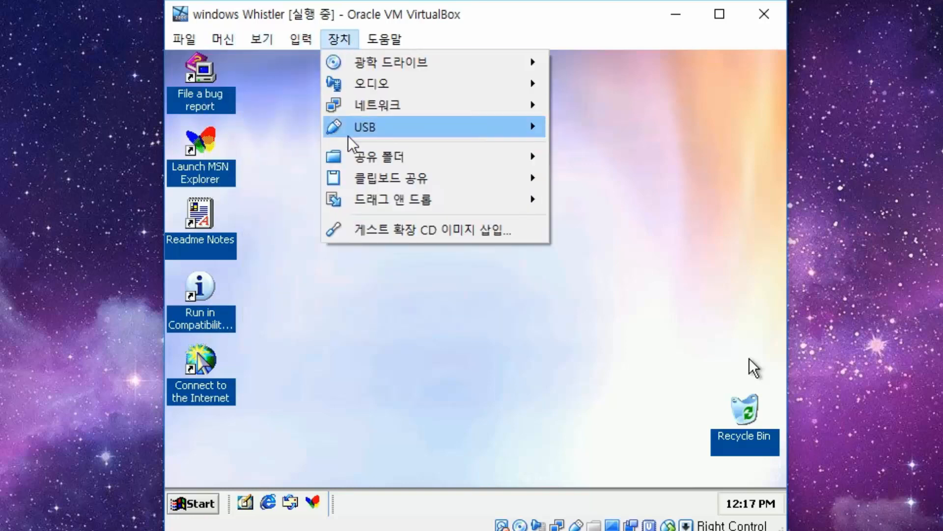
click(382, 230)
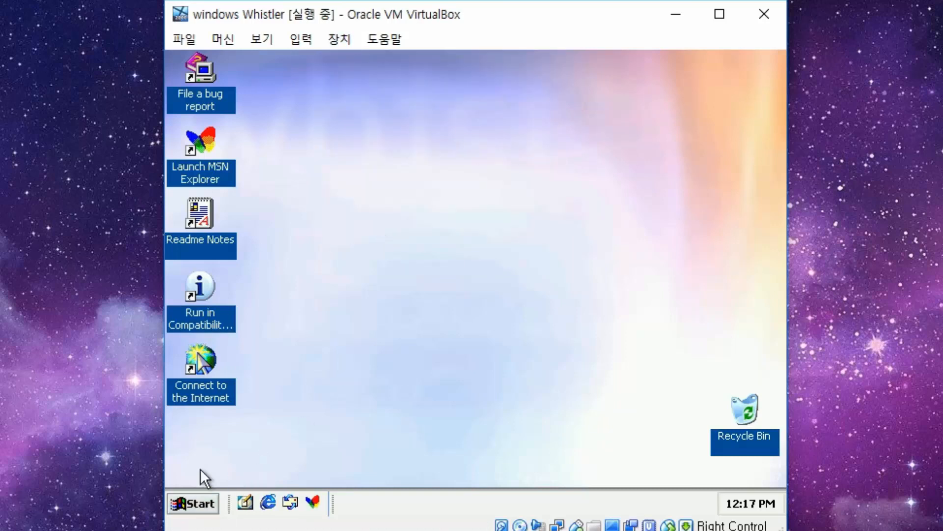
- Open My Computer in the guest and choose AutoPlay on the WB1PFRE_EN (D:) disc
click(188, 502)
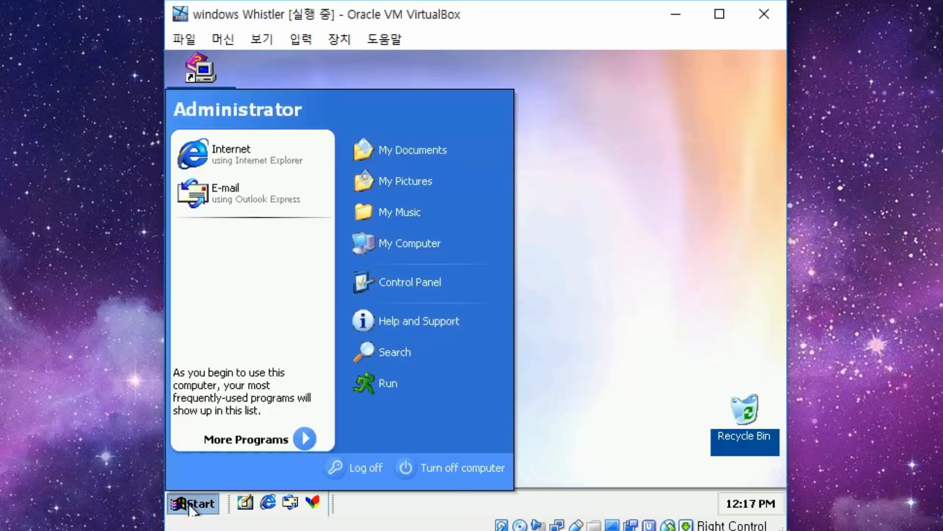
click(398, 249)
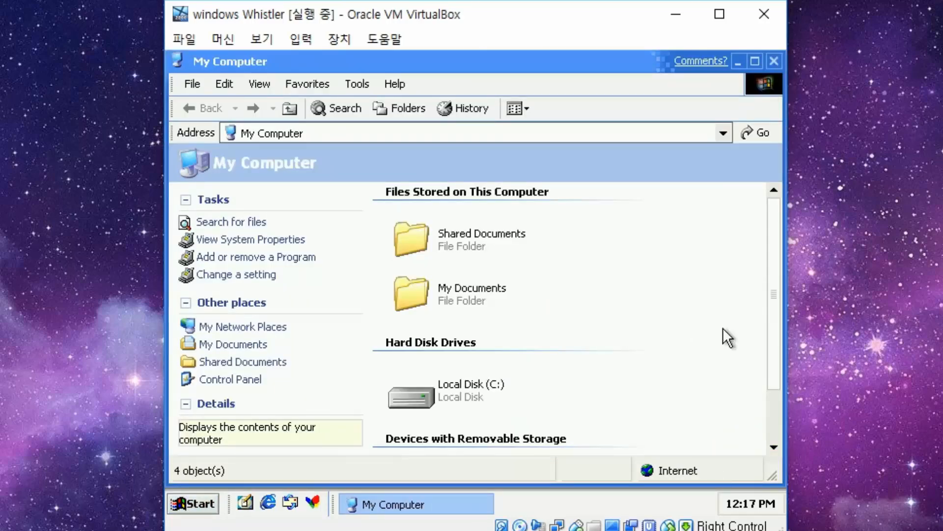
drag(770, 367, 764, 421)
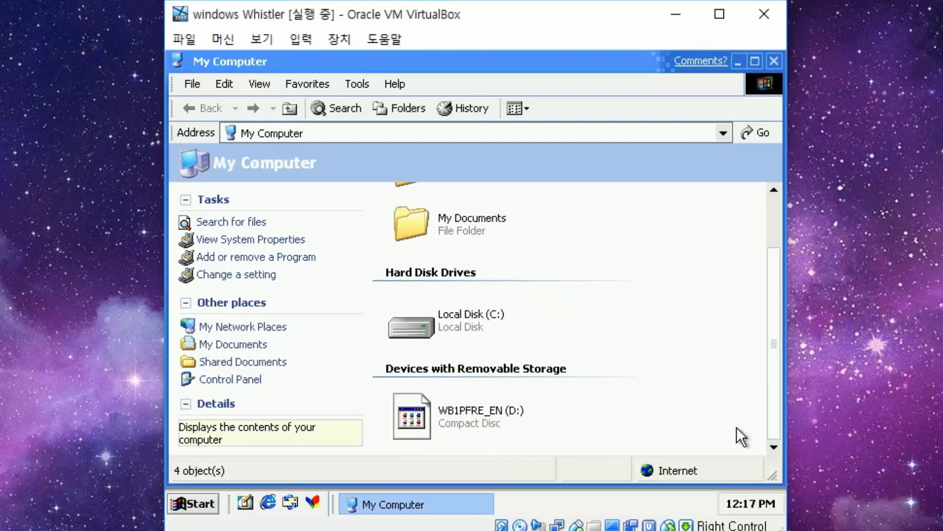
click(451, 424)
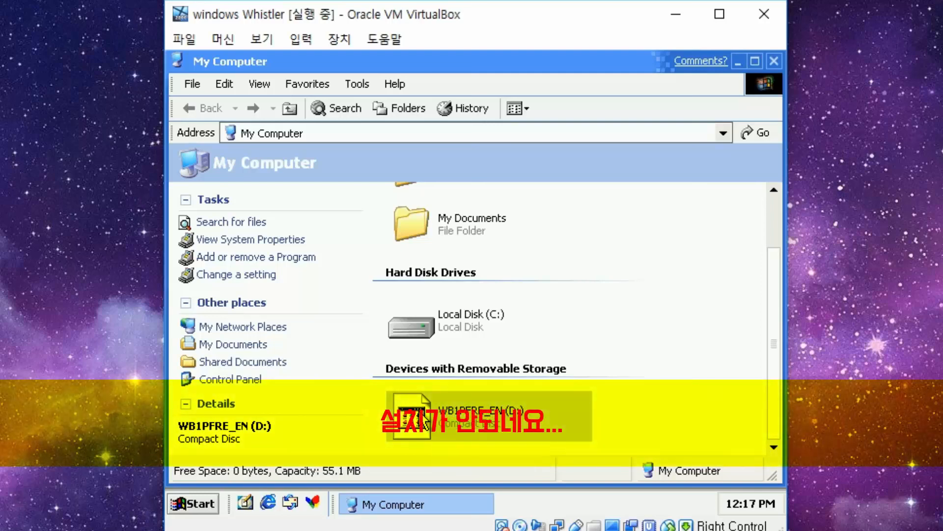
right_click(422, 416)
click(500, 204)
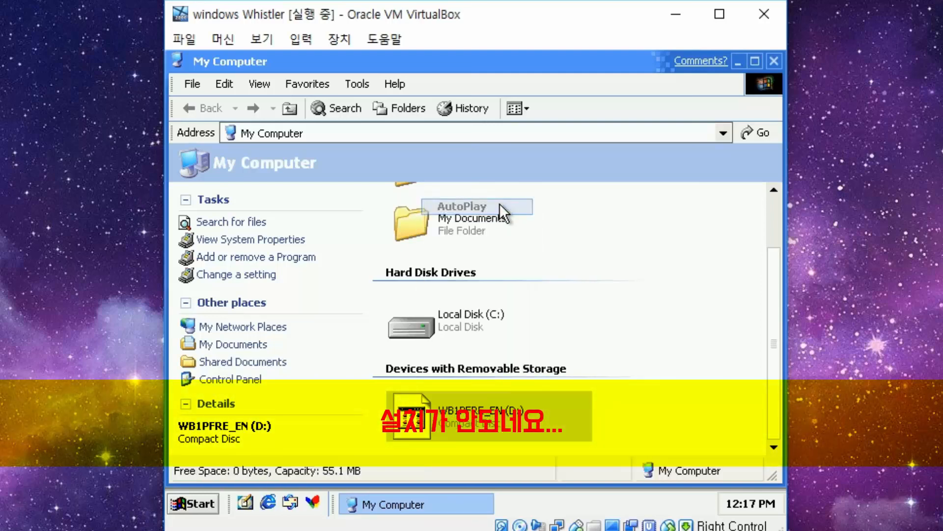
drag(411, 62, 423, 455)
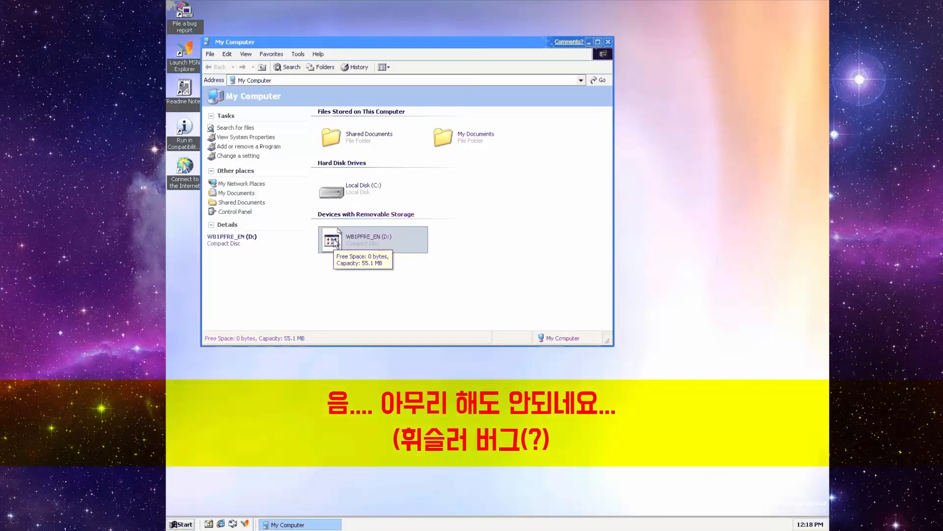
- Explore the D: Guest Additions disc and read, then close, its AUTORUN file
right_click(343, 232)
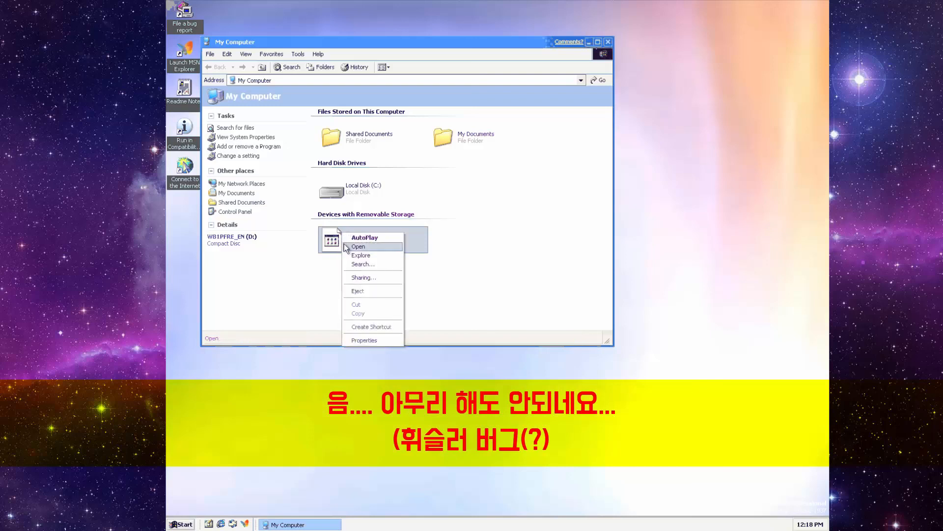
click(350, 255)
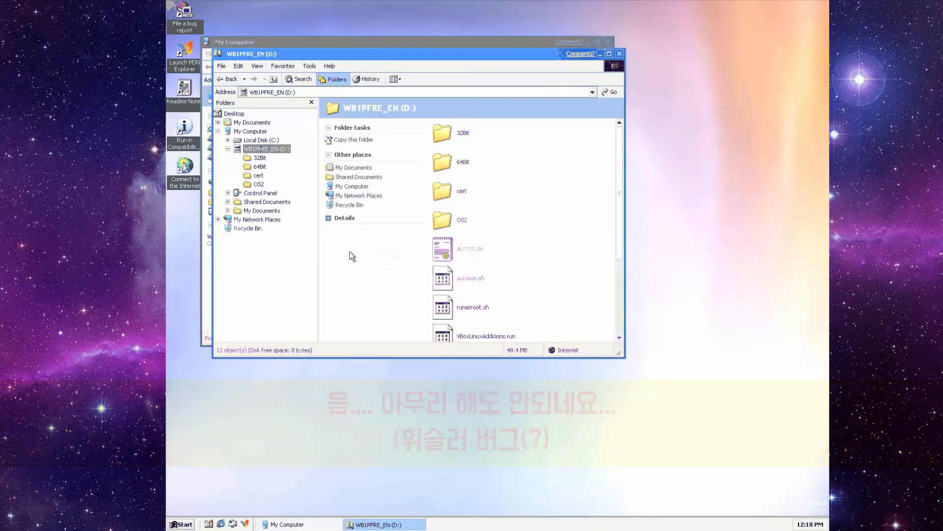
double_click(445, 252)
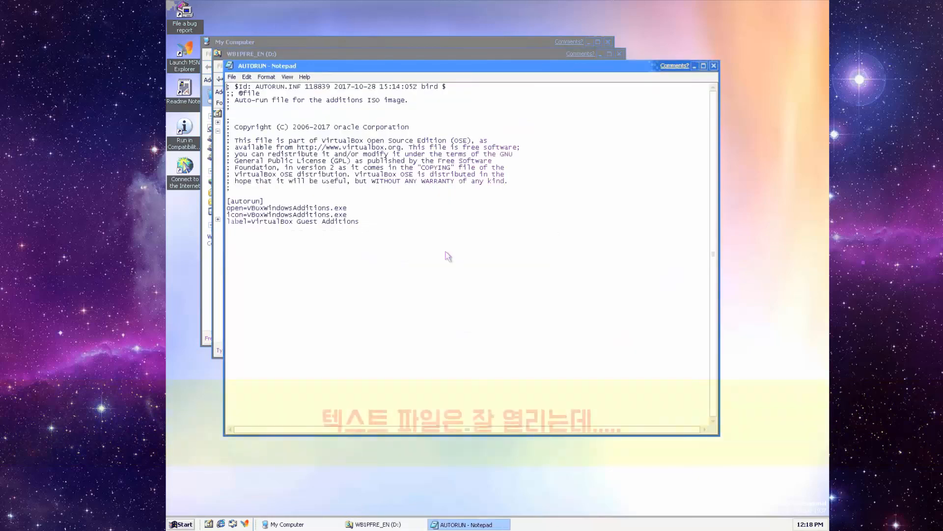
click(714, 65)
- Read the Readme in the disc's 32Bit folder, then return to the disc root
scroll(610, 205, down, 3)
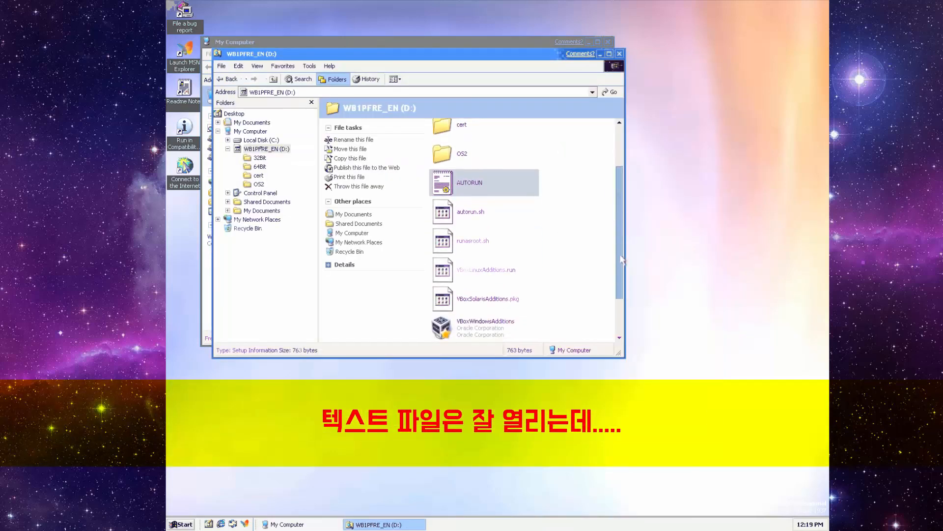
drag(621, 283, 623, 184)
double_click(465, 137)
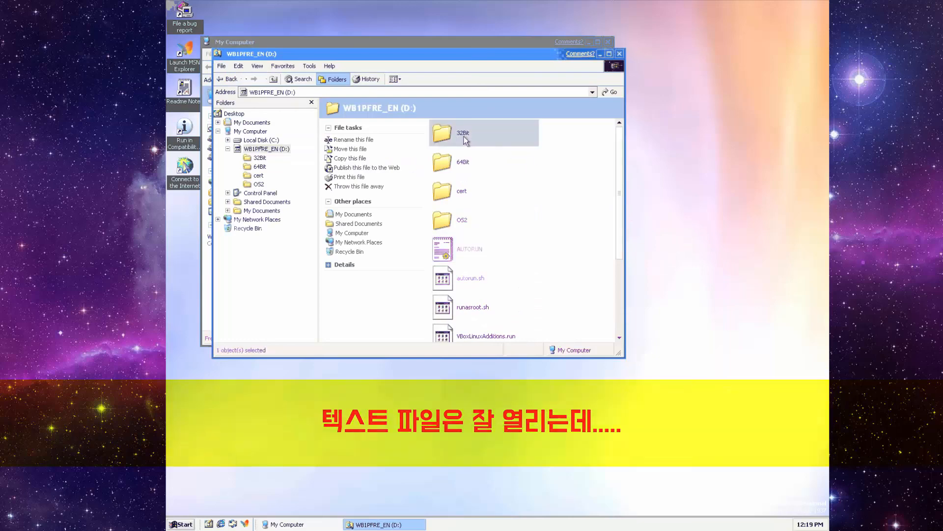
double_click(445, 137)
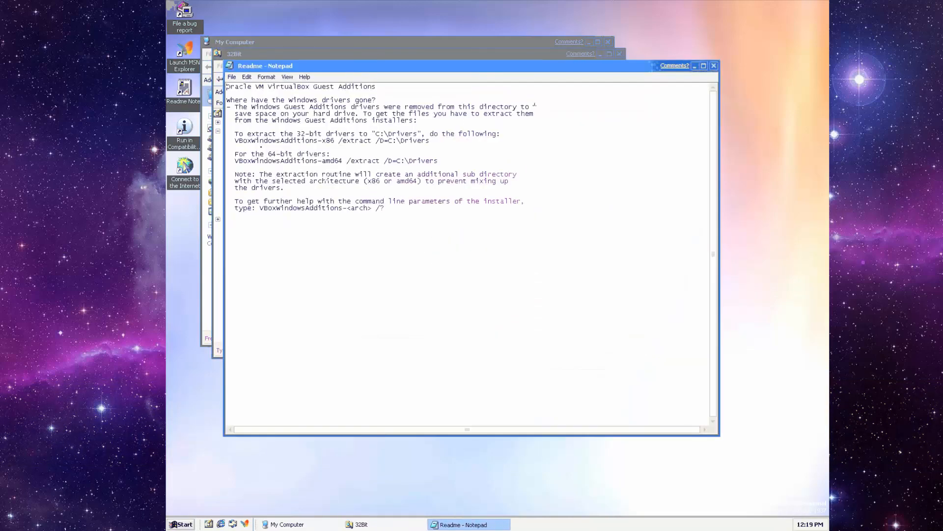
click(714, 66)
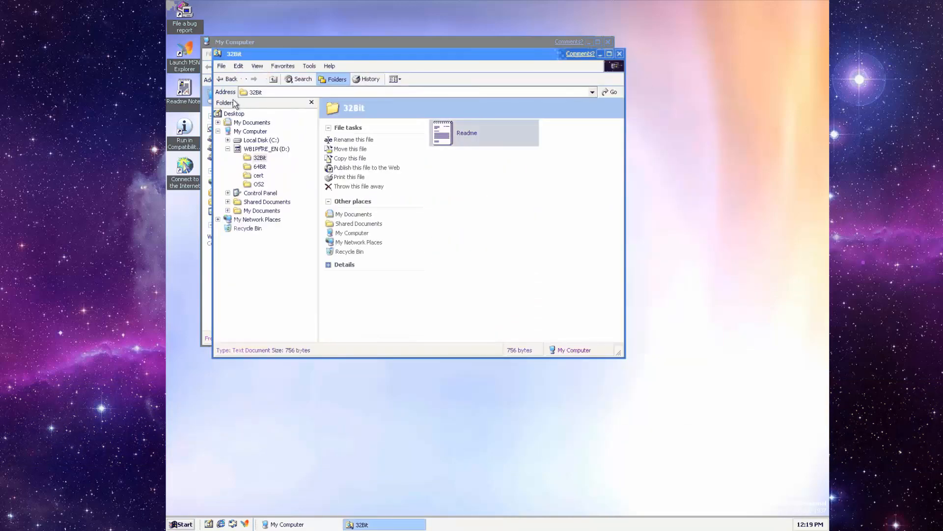
click(229, 79)
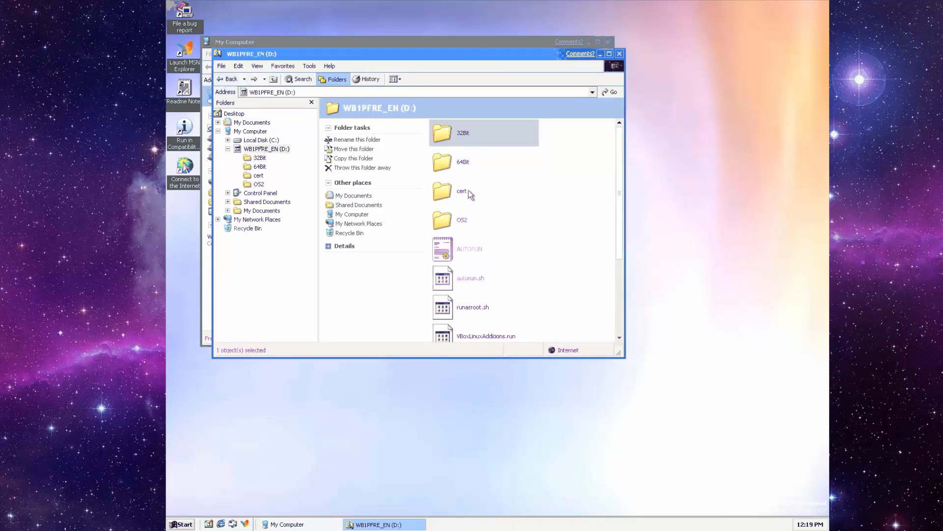
- Try running the VBoxWindowsAdditions-x86 installer, dismiss its error, then run the amd64 installer
drag(620, 223, 609, 293)
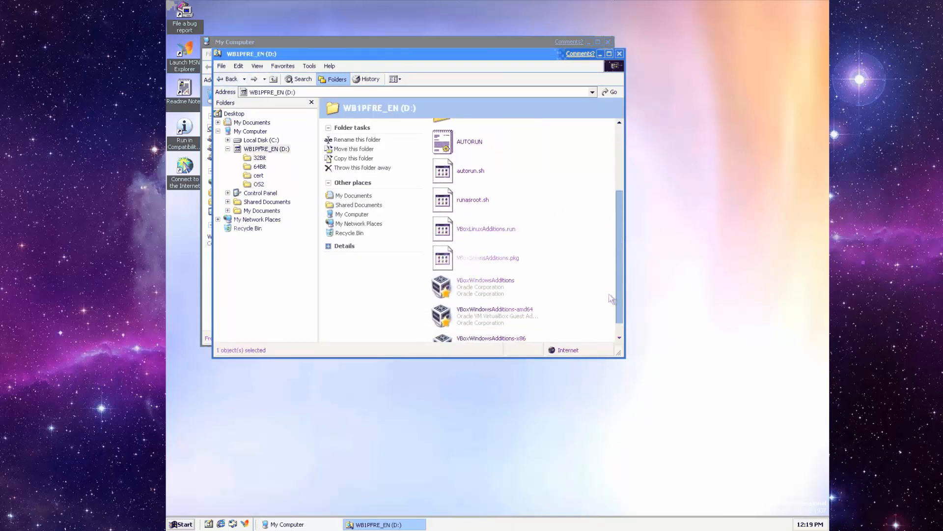
click(508, 301)
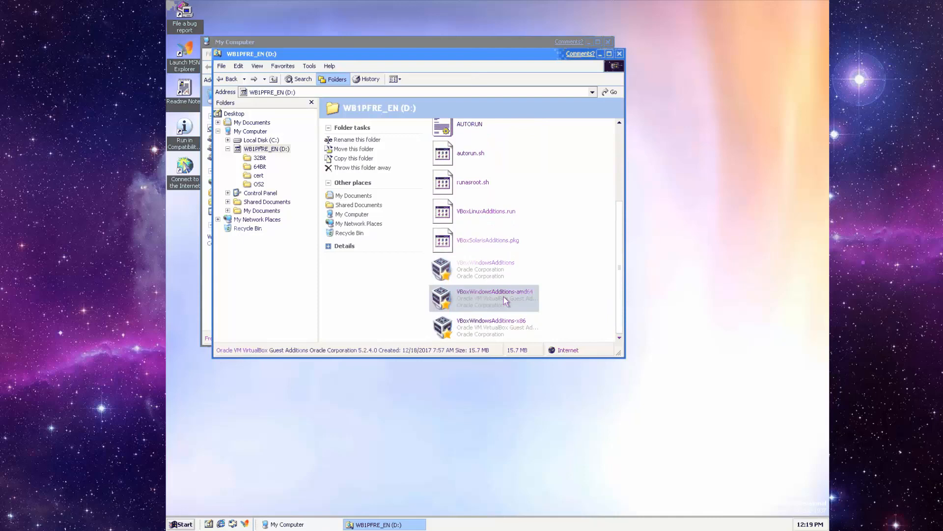
double_click(488, 325)
click(472, 296)
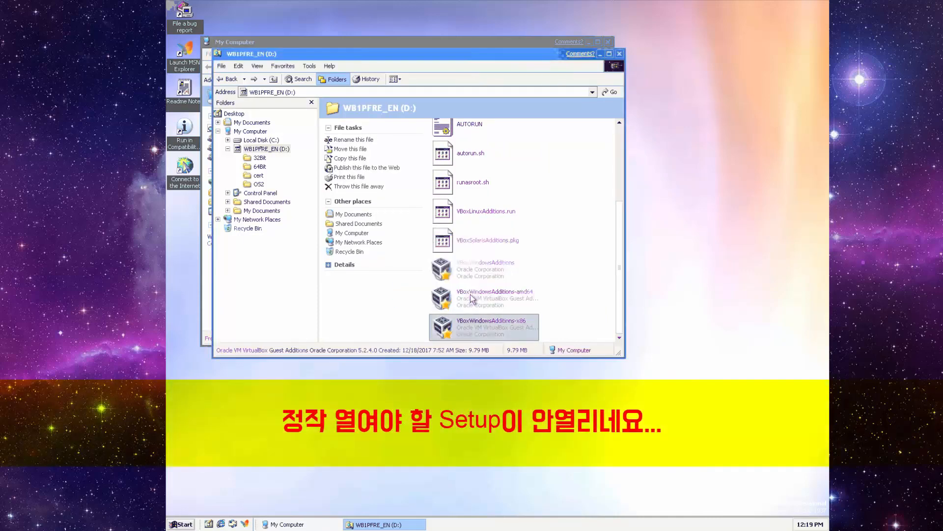
key(Up)
key(Up)
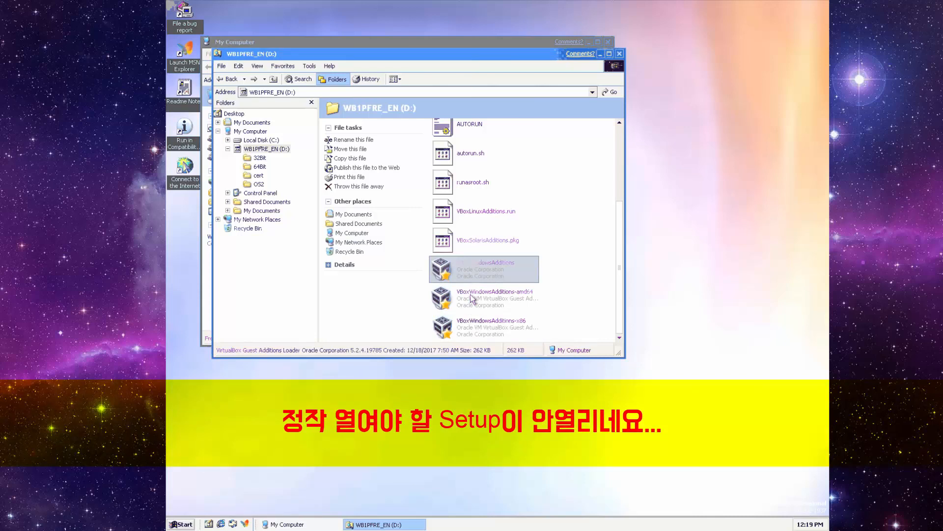
click(472, 297)
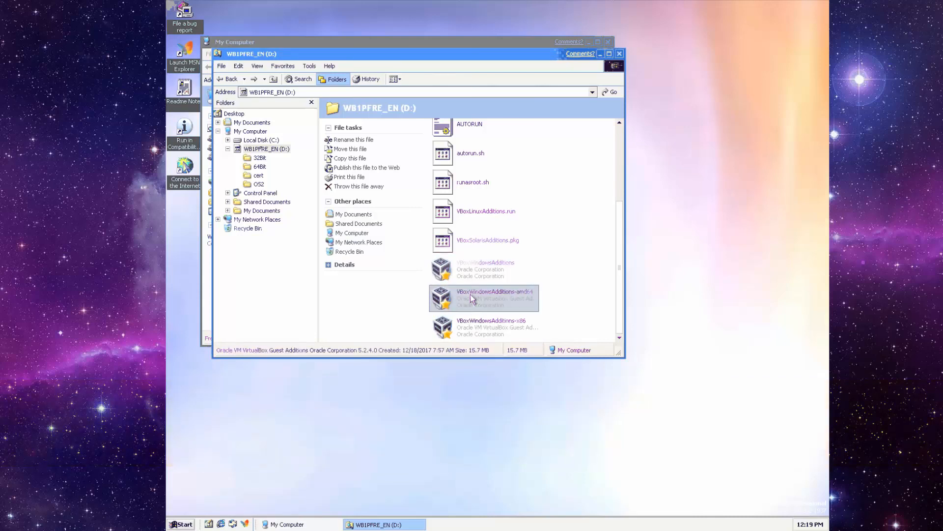
double_click(470, 294)
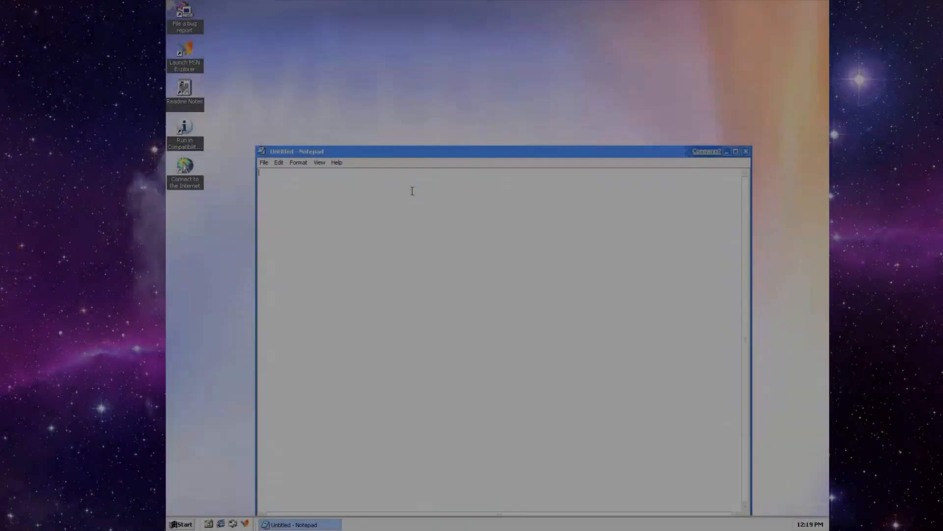
- Type 'windows whistler' in Notepad, correct the typo, and close Notepad without saving
text(windows wh)
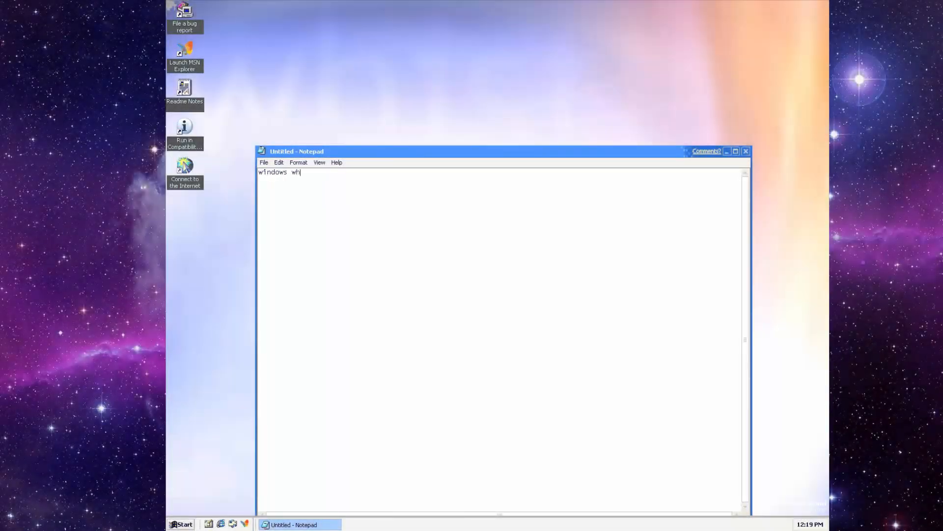
text(is)
text(tler)
key(BackSpace)
text(er)
click(743, 153)
click(500, 290)
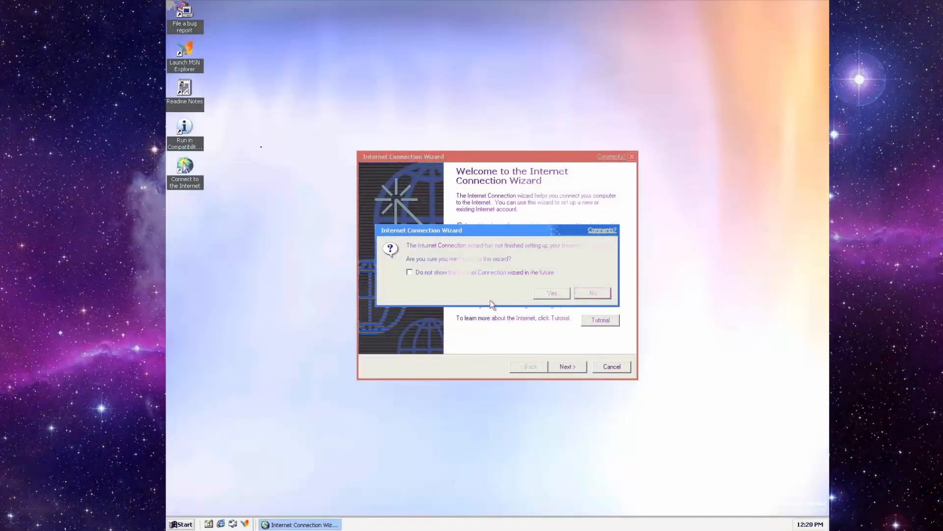
- Quit the Internet Connection Wizard, run Calculator from Accessories, close it, and reopen Start
click(551, 293)
click(180, 524)
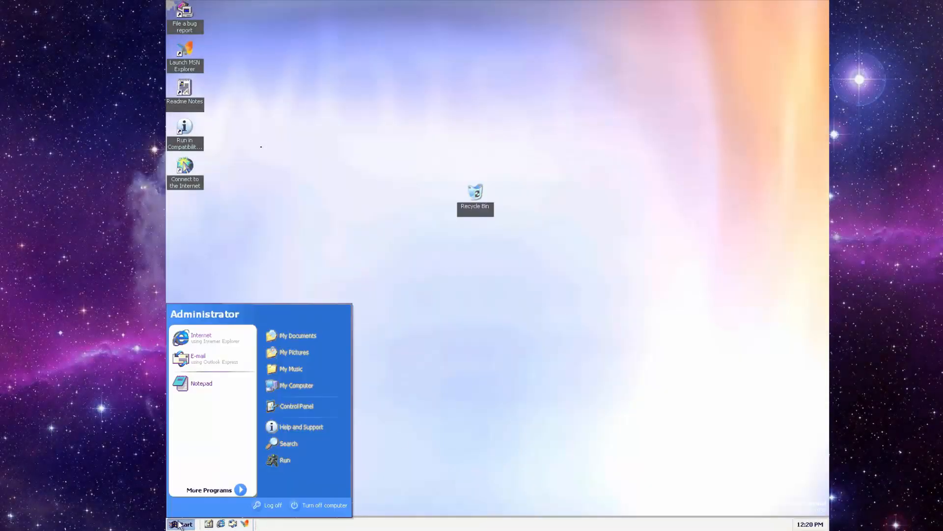
mouse_move(240, 490)
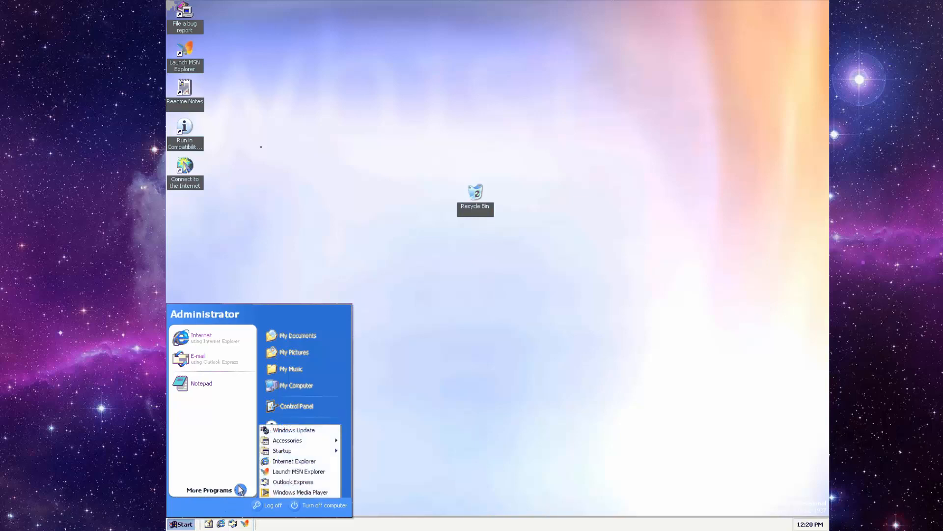
mouse_move(322, 446)
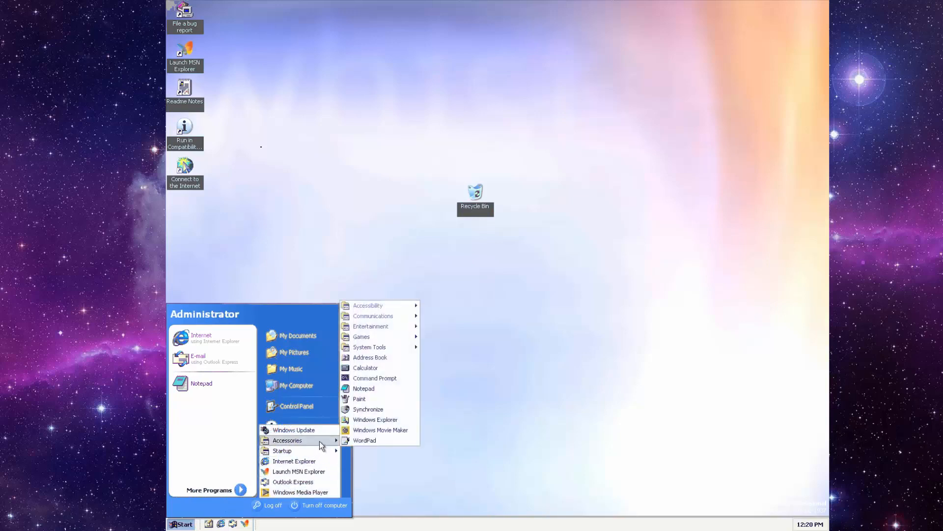
click(376, 371)
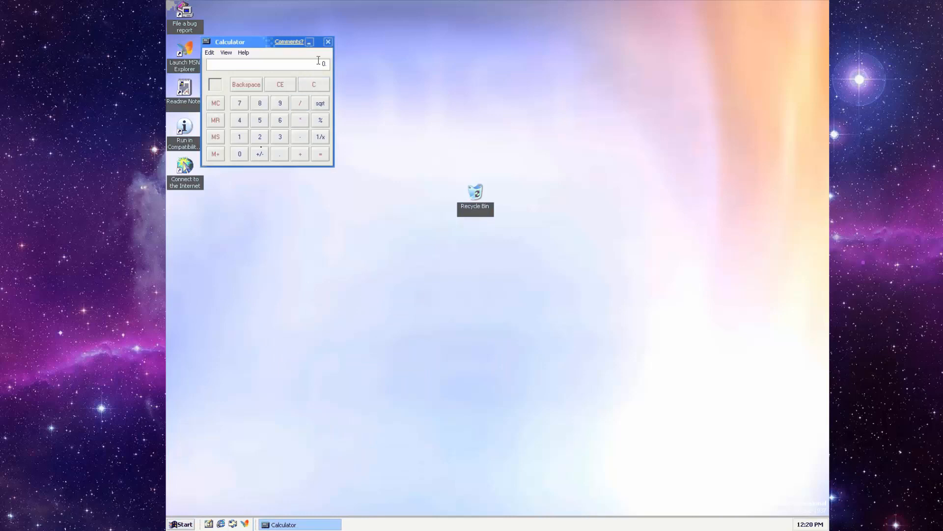
click(328, 42)
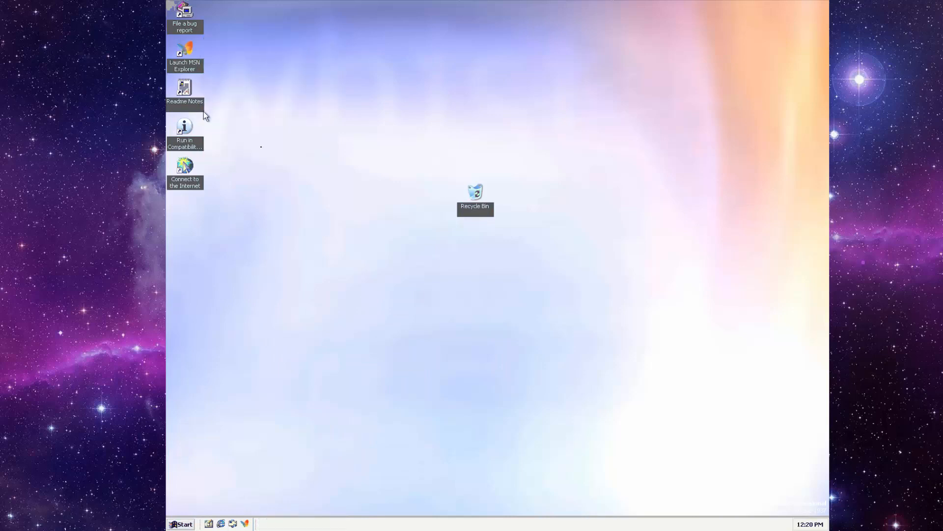
click(182, 525)
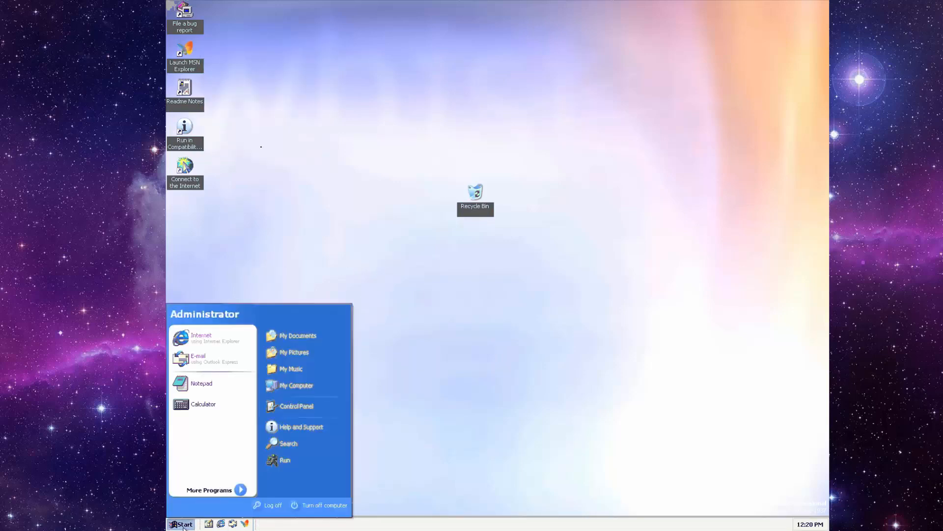